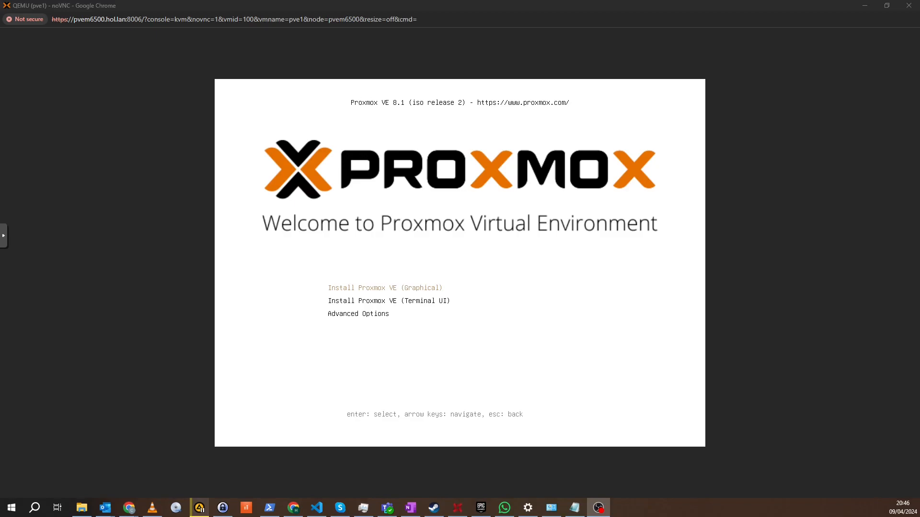
# Step: Start the graphical Proxmox VE installation and accept the end user license agreement
pyautogui.click(613, 319)
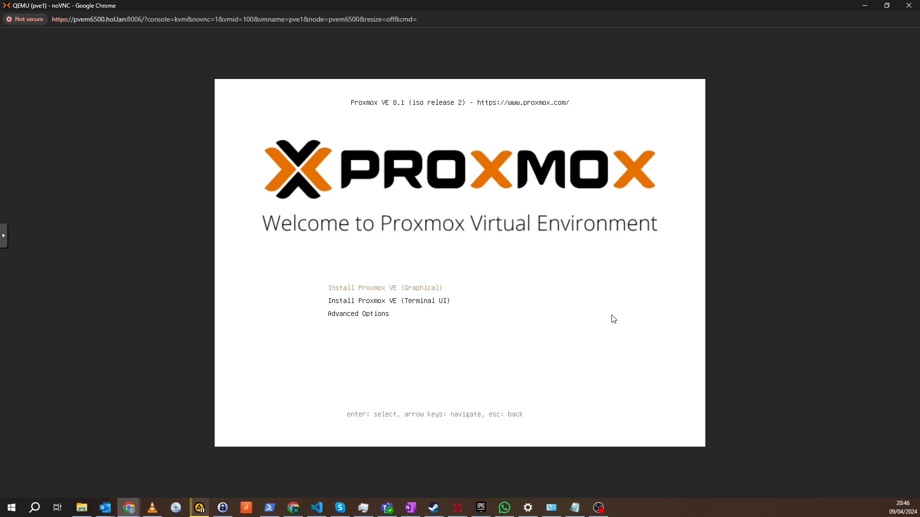
pyautogui.press('Return')
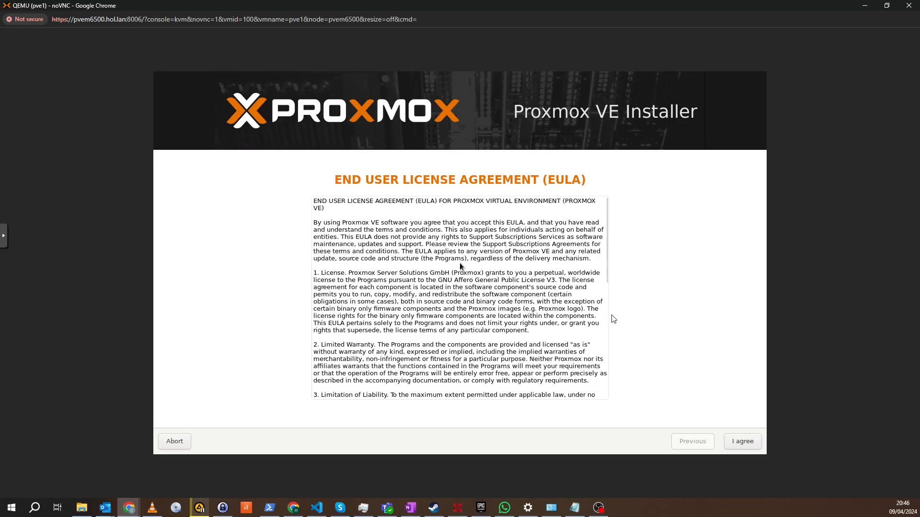
pyautogui.click(744, 441)
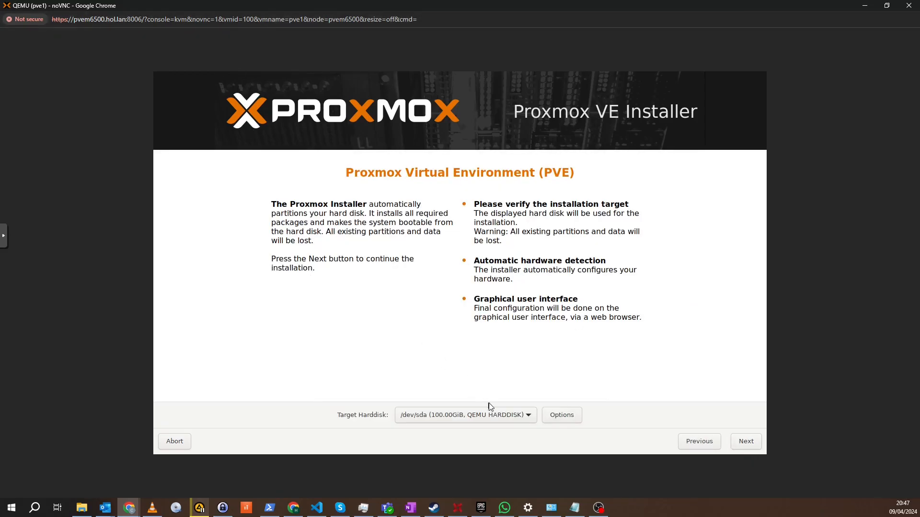
# Step: Accept /dev/sda with the default ext4 disk options as installation target and keep the United Kingdom location, time zone and keyboard settings
pyautogui.click(531, 417)
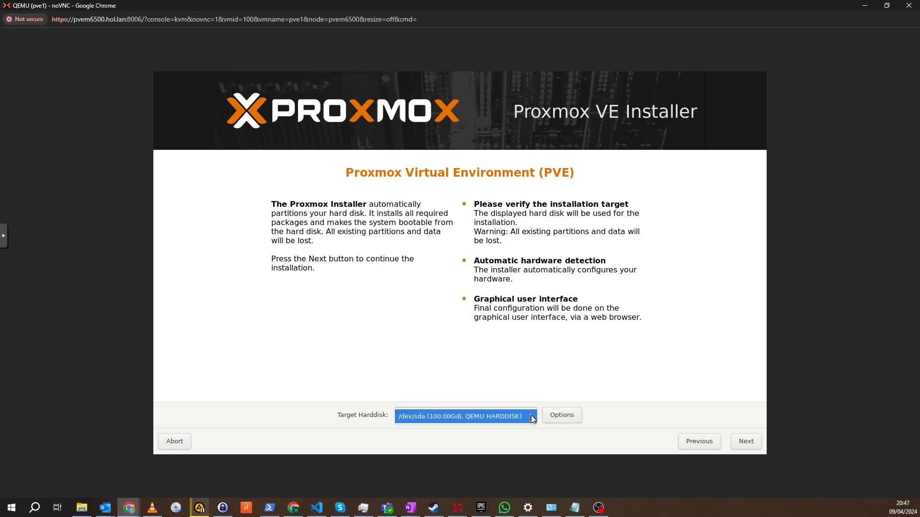
pyautogui.click(532, 419)
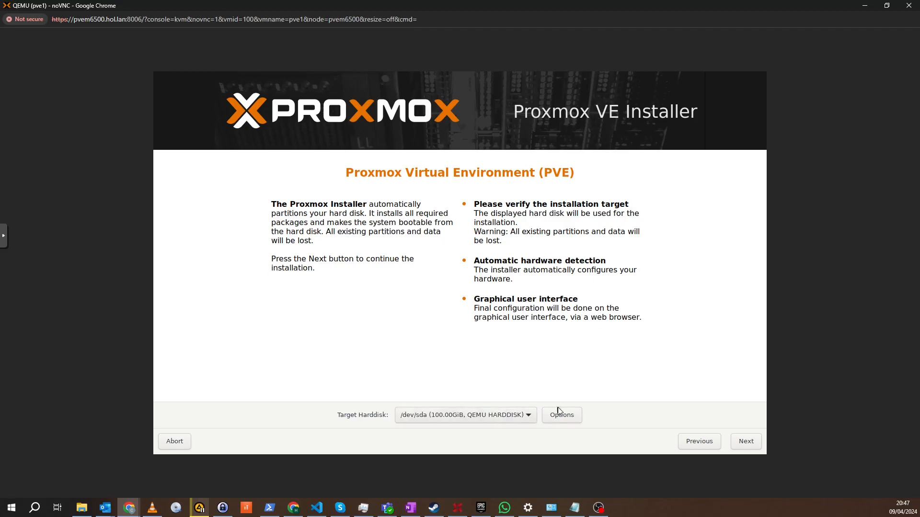
pyautogui.click(577, 419)
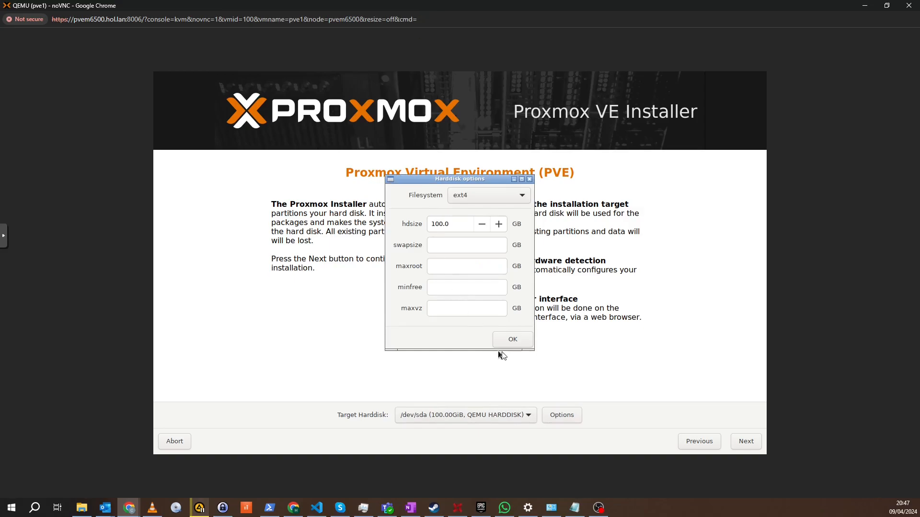
pyautogui.click(514, 340)
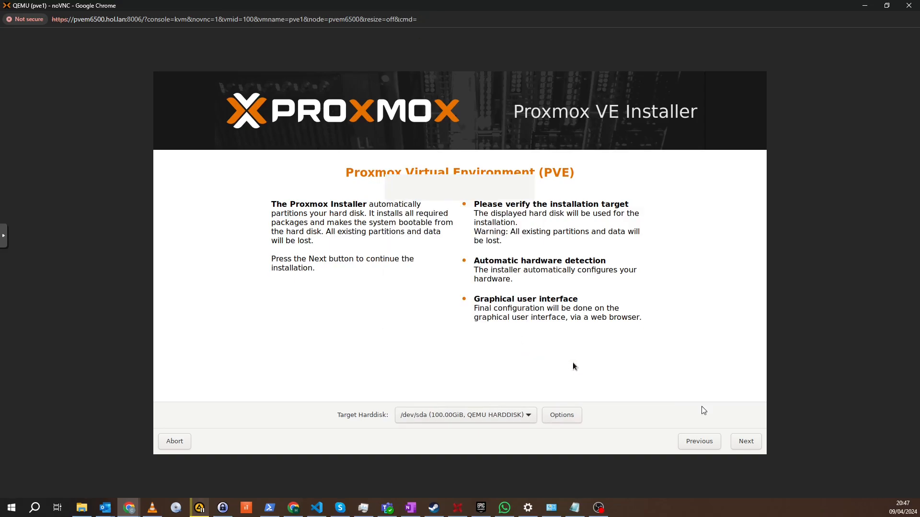
pyautogui.click(752, 441)
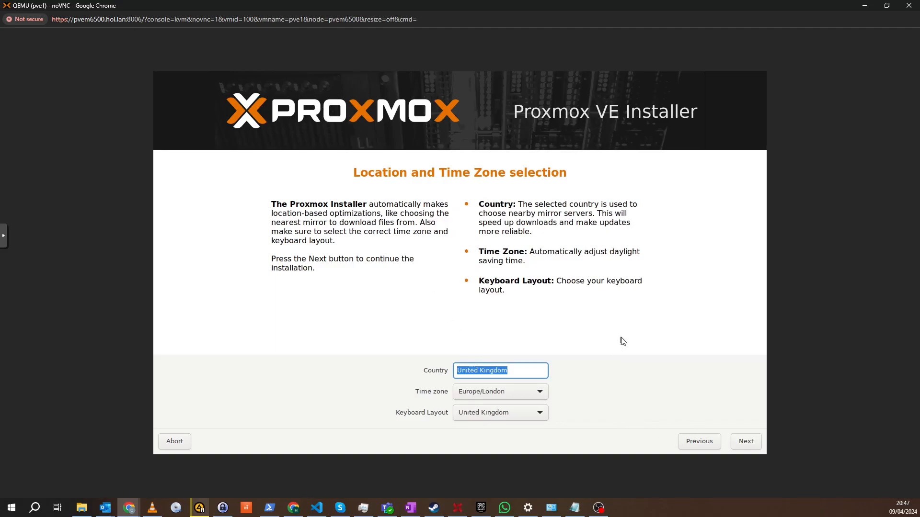
pyautogui.click(751, 445)
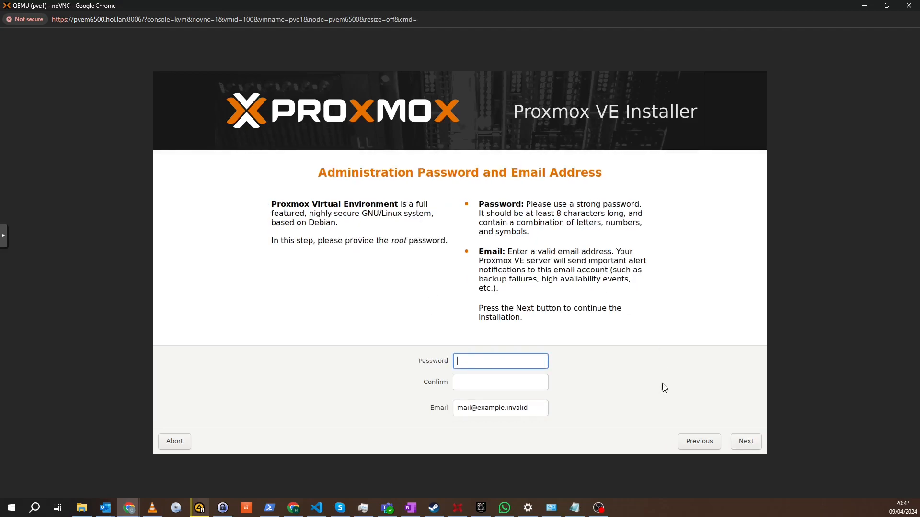
# Step: Enter the root administration password and its confirmation
pyautogui.write('••••••••')
pyautogui.press('Tab')
pyautogui.write('•')
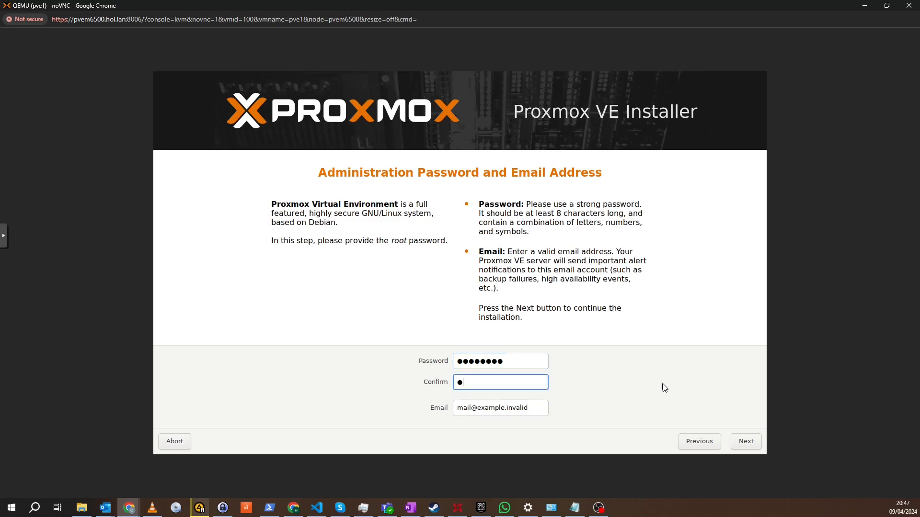
pyautogui.write('•••••••')
# Step: Replace the placeholder email with the administrator's email address and submit the form
pyautogui.click(535, 409)
pyautogui.press('BackSpace')
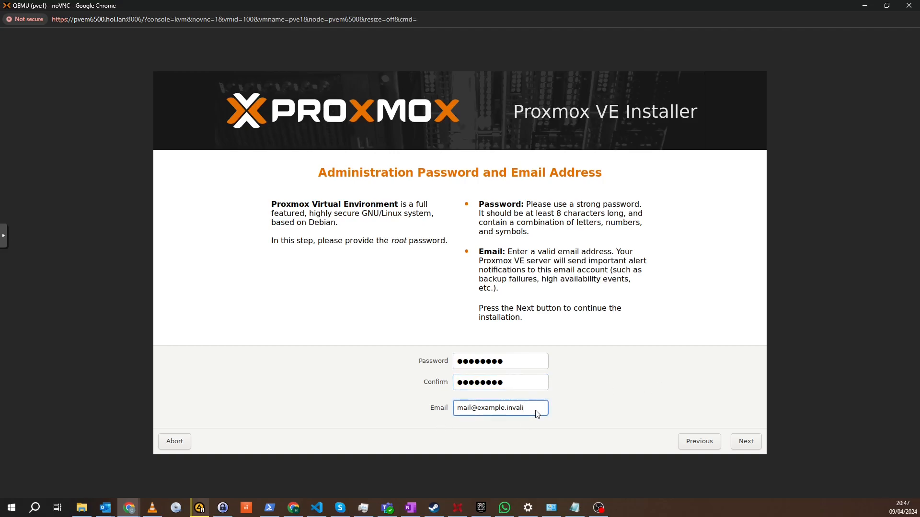
pyautogui.press('BackSpace')
pyautogui.press('BackSpace')
pyautogui.press('BackSpace')
pyautogui.press('BackSpace')
pyautogui.press('BackSpace')
pyautogui.press('BackSpace')
pyautogui.press('BackSpace')
pyautogui.press('BackSpace')
pyautogui.press('BackSpace')
pyautogui.press('BackSpace')
pyautogui.press('BackSpace')
pyautogui.press('BackSpace')
pyautogui.press('BackSpace')
pyautogui.press('BackSpace')
pyautogui.press('BackSpace')
pyautogui.press('BackSpace')
pyautogui.press('BackSpace')
pyautogui.press('BackSpace')
pyautogui.click(745, 441)
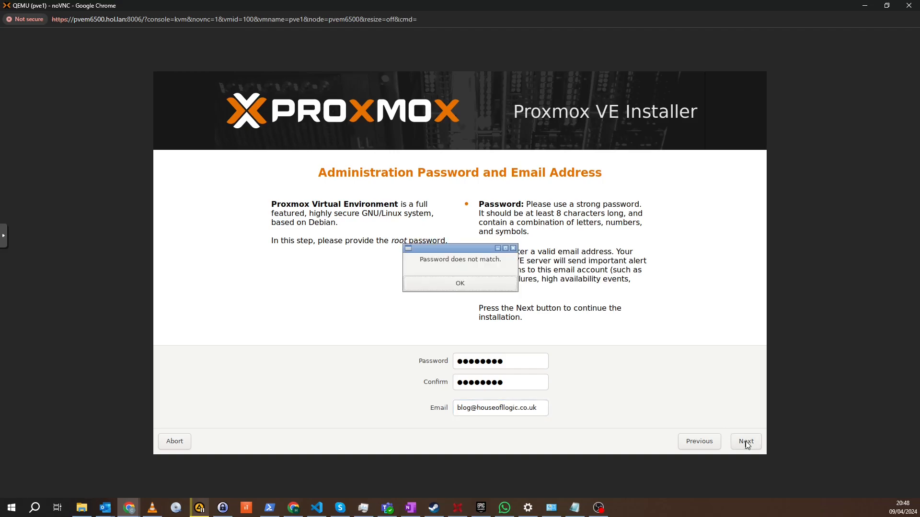
# Step: Re-enter the root password in both the password and confirmation fields and continue to the network configuration
pyautogui.click(481, 283)
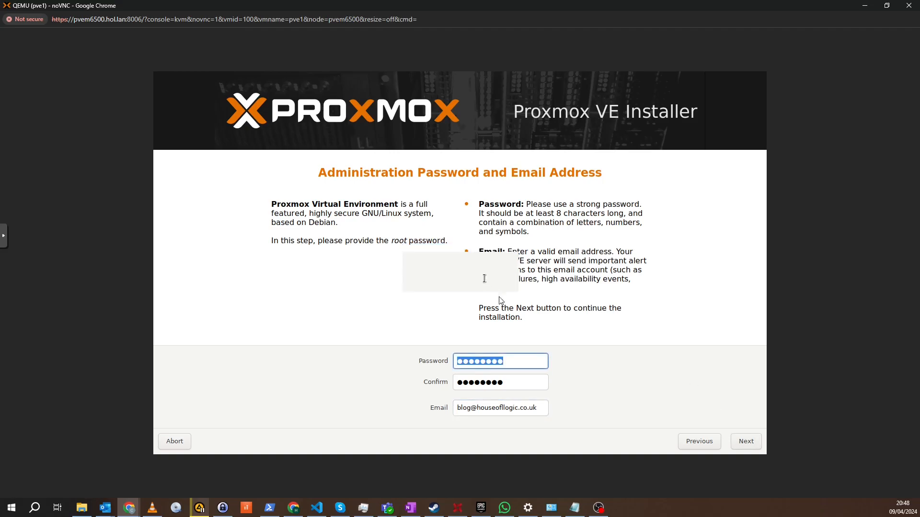
pyautogui.press('BackSpace')
pyautogui.write('••••••••')
pyautogui.press('Tab')
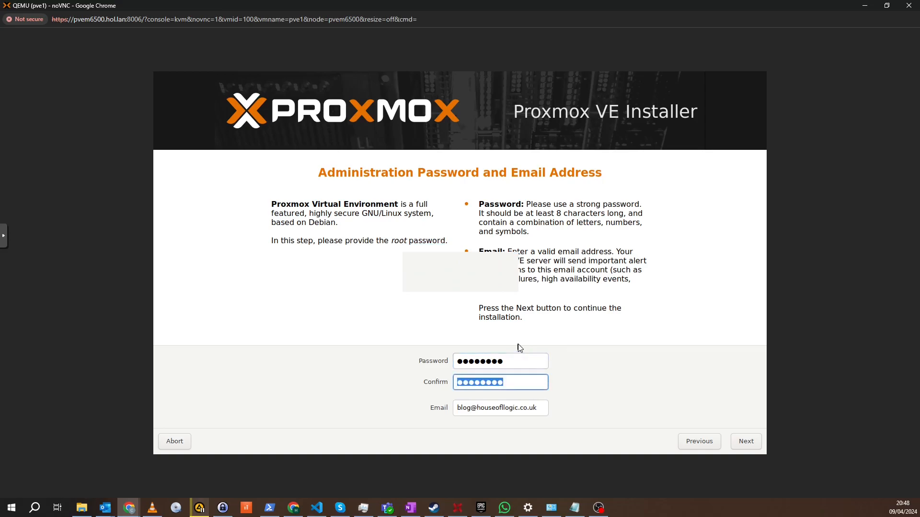
pyautogui.write('••••')
pyautogui.press('BackSpace')
pyautogui.press('BackSpace')
pyautogui.press('BackSpace')
pyautogui.press('BackSpace')
pyautogui.write('••••••••')
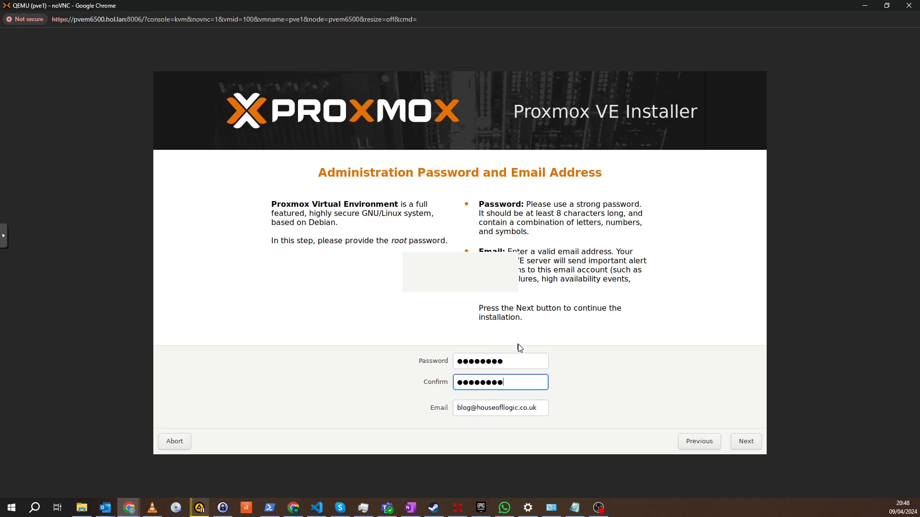
pyautogui.click(748, 443)
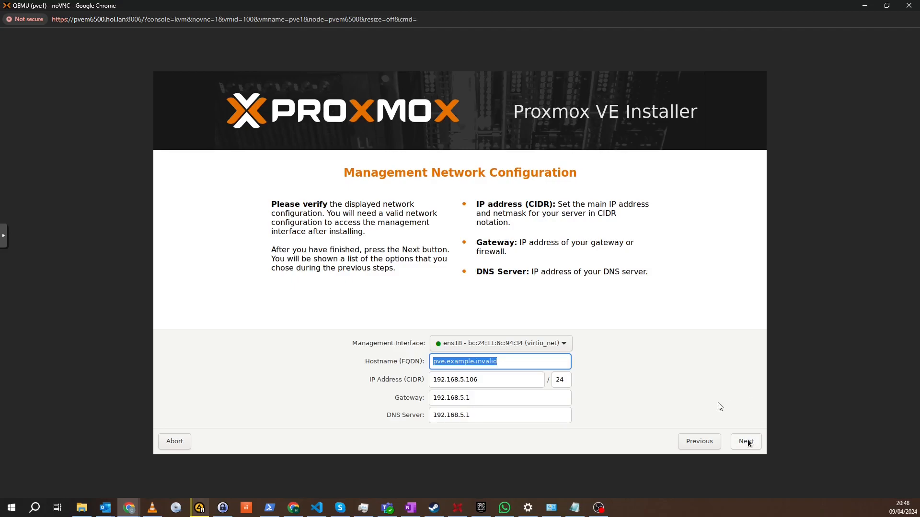
# Step: Keep ens18 as the management interface and set the hostname to pve1.hol.lan
pyautogui.click(565, 344)
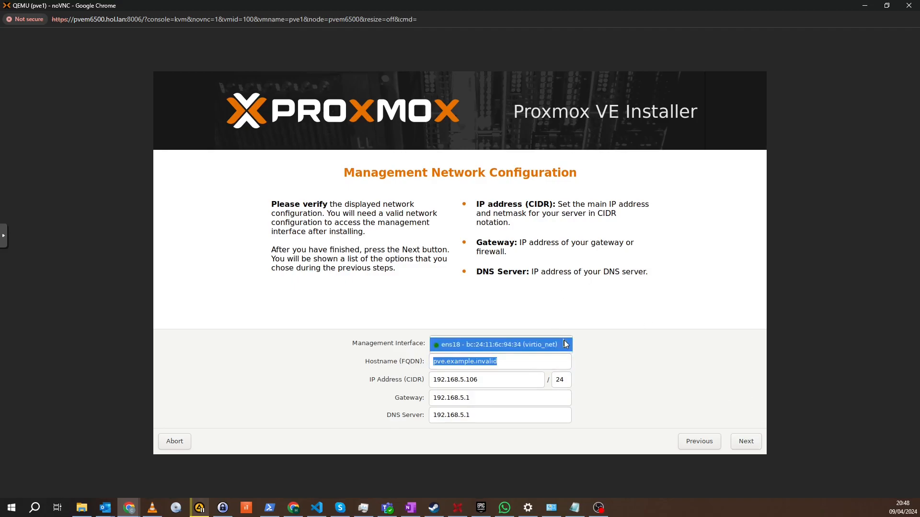
pyautogui.click(563, 346)
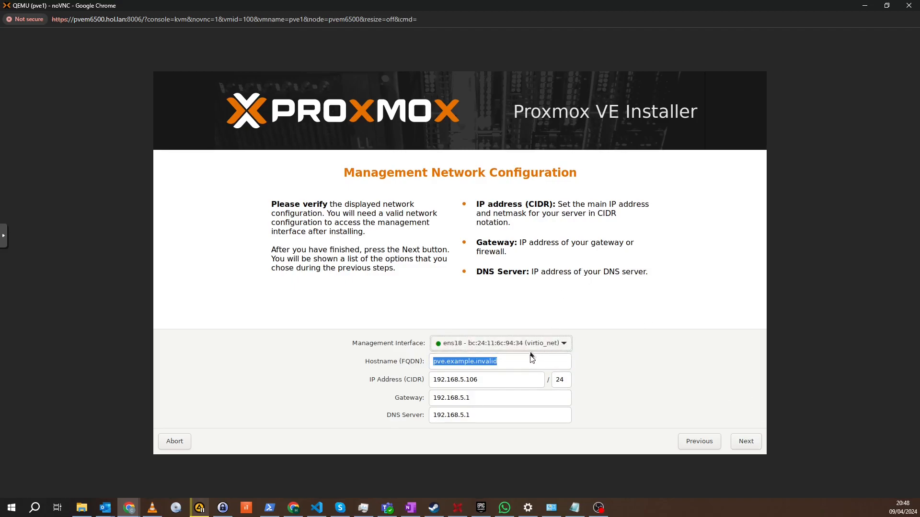
pyautogui.click(517, 364)
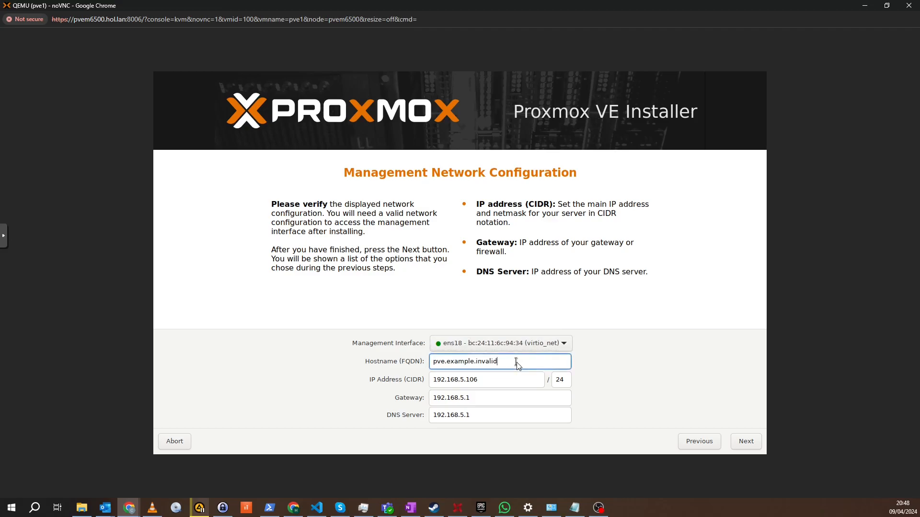
pyautogui.press('BackSpace')
# Step: Set the management IP address to 192.168.5.225/24, keeping 192.168.5.1 as gateway and DNS server
pyautogui.press('BackSpace')
pyautogui.press('BackSpace')
pyautogui.press('BackSpace')
pyautogui.press('BackSpace')
pyautogui.press('BackSpace')
pyautogui.press('BackSpace')
pyautogui.press('BackSpace')
pyautogui.press('BackSpace')
pyautogui.press('BackSpace')
pyautogui.press('BackSpace')
pyautogui.press('BackSpace')
pyautogui.press('BackSpace')
pyautogui.press('BackSpace')
pyautogui.press('BackSpace')
pyautogui.press('BackSpace')
pyautogui.press('BackSpace')
pyautogui.press('BackSpace')
pyautogui.press('BackSpace')
pyautogui.write('pve1')
pyautogui.write('.hol.lan')
pyautogui.click(489, 384)
pyautogui.press('BackSpace')
pyautogui.press('BackSpace')
pyautogui.press('BackSpace')
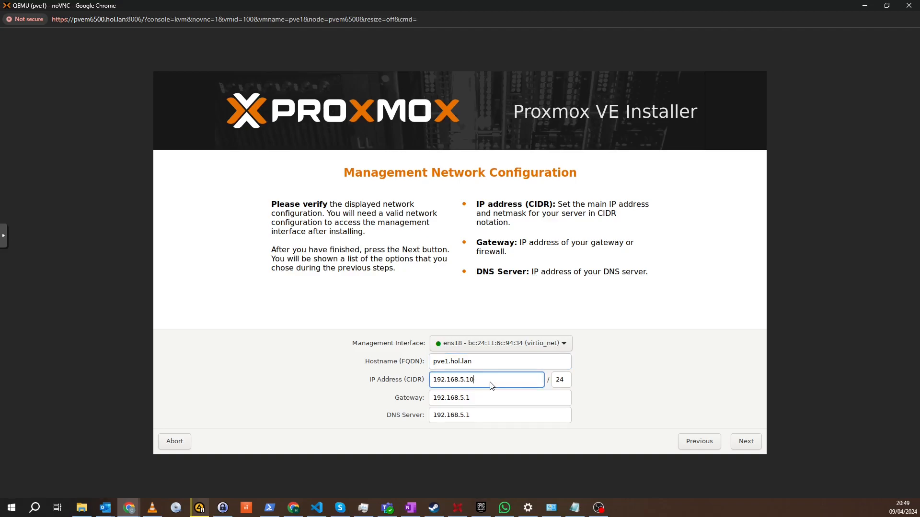
pyautogui.write('225')
pyautogui.click(487, 401)
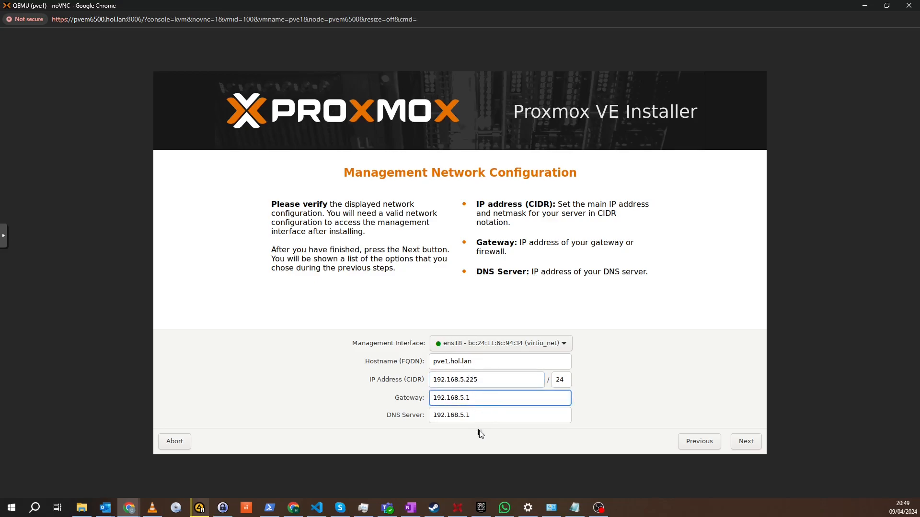
pyautogui.click(474, 417)
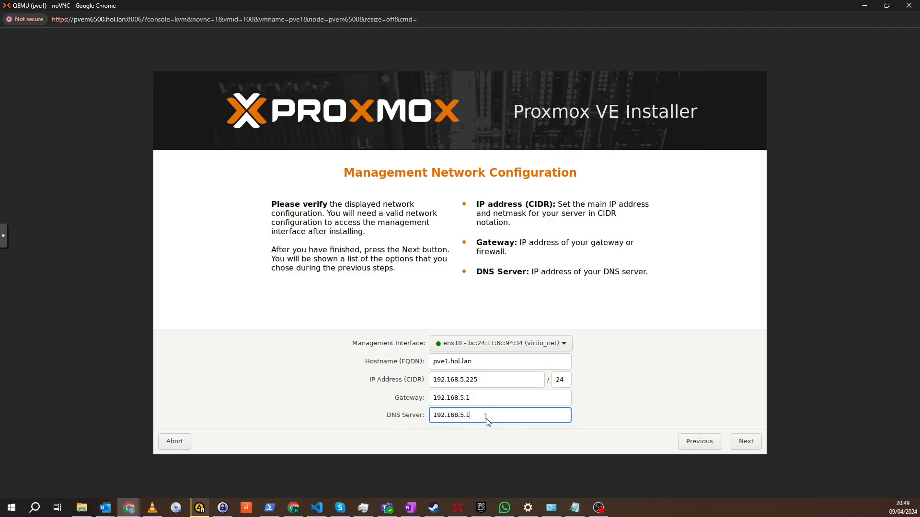
pyautogui.click(541, 382)
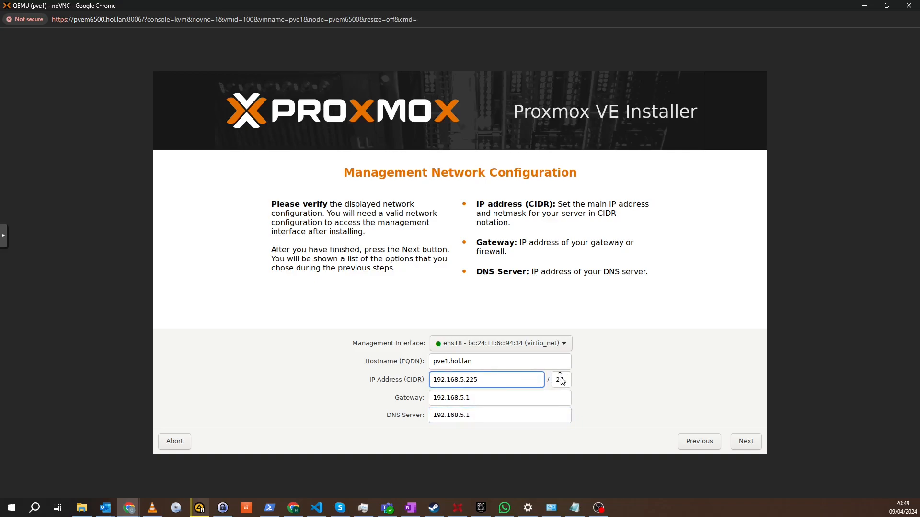
pyautogui.click(565, 380)
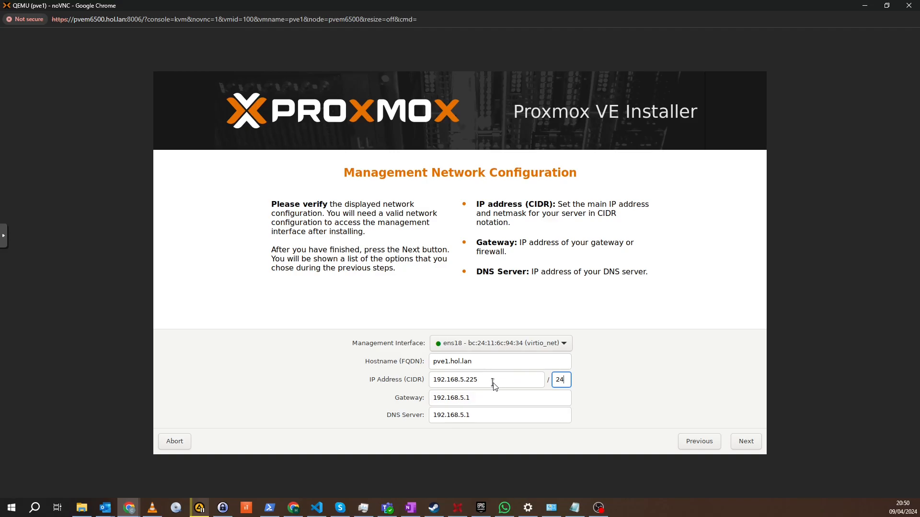
# Step: Accept the network settings and start the installation with automatic reboot after success disabled
pyautogui.click(746, 442)
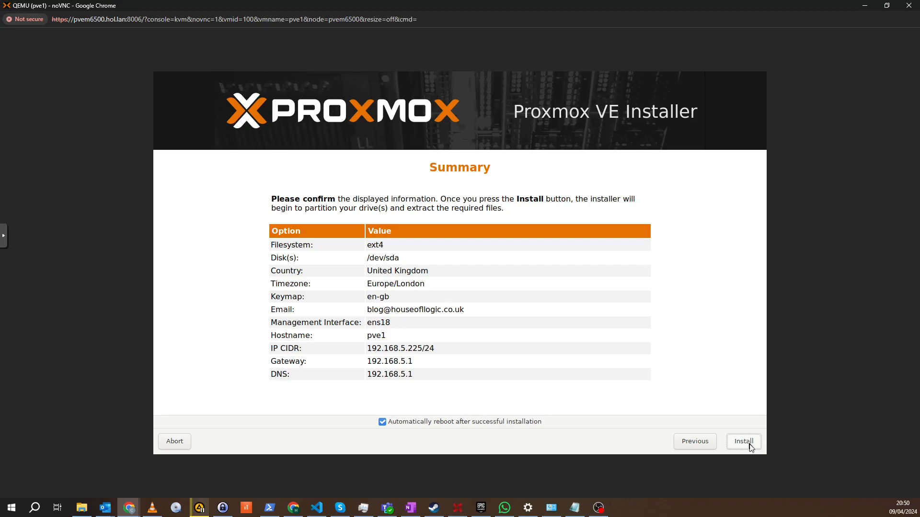
pyautogui.click(470, 424)
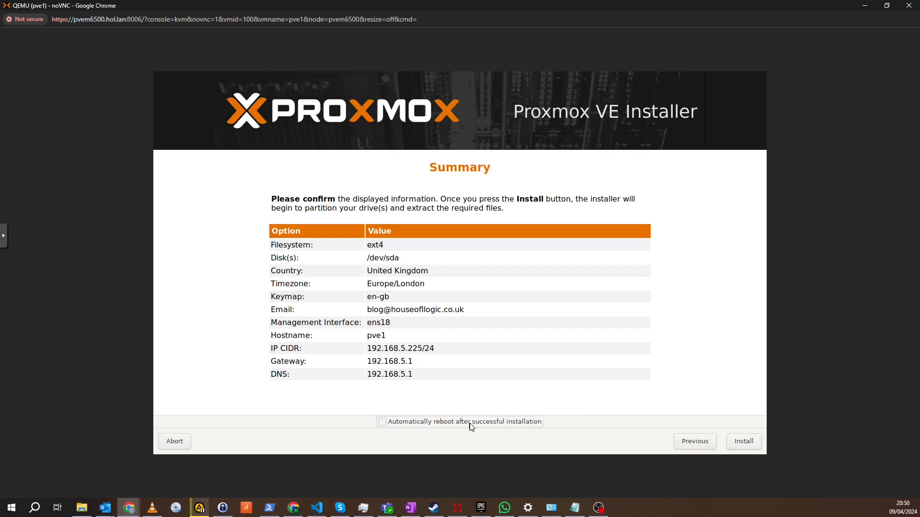
pyautogui.click(749, 445)
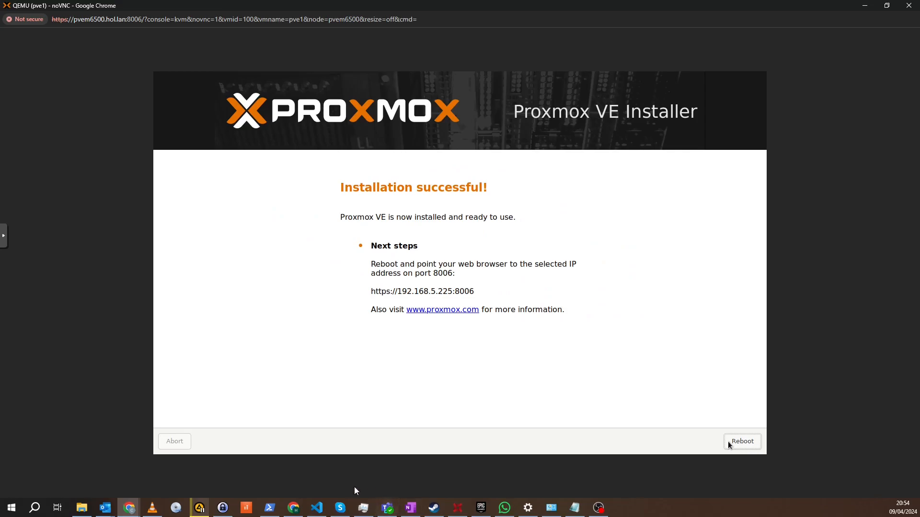
# Step: Switch to the pvem6500 Proxmox web interface and set VM 100's CD/DVD drive to use no media
pyautogui.moveTo(140, 505)
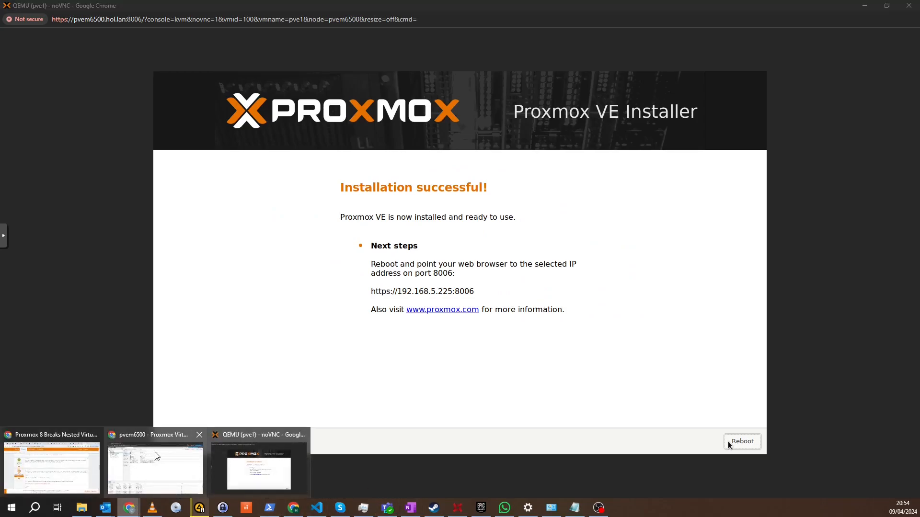
pyautogui.click(172, 471)
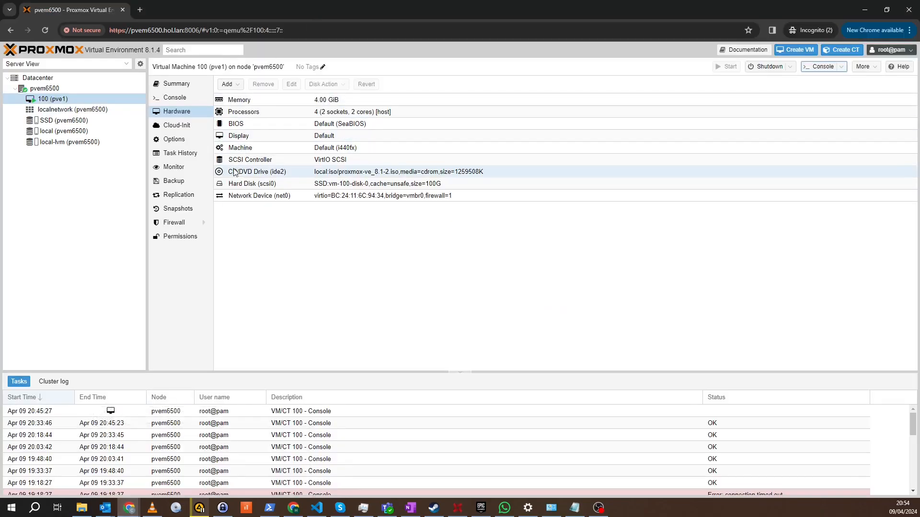
pyautogui.click(277, 173)
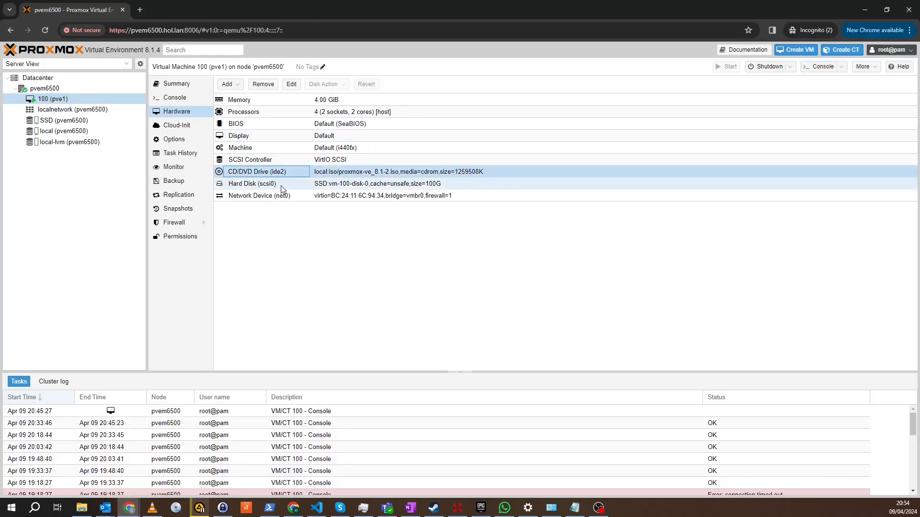
pyautogui.click(291, 85)
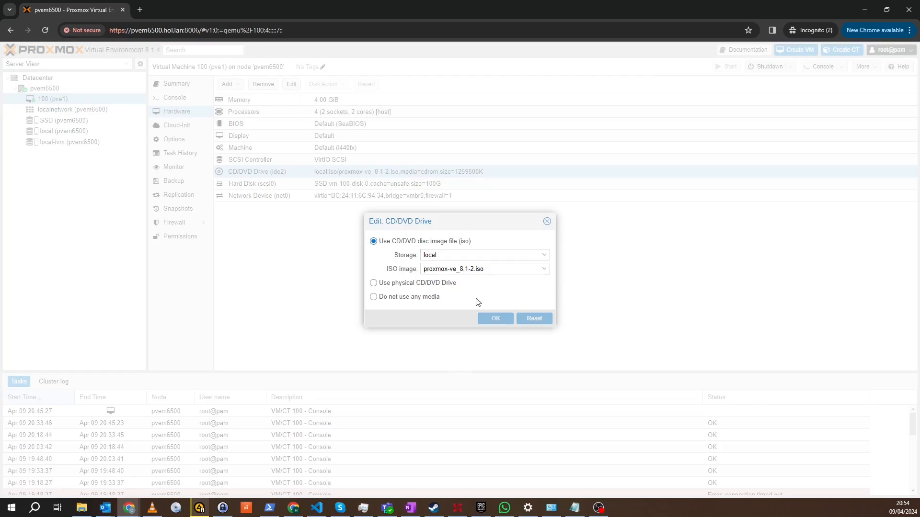
pyautogui.click(373, 297)
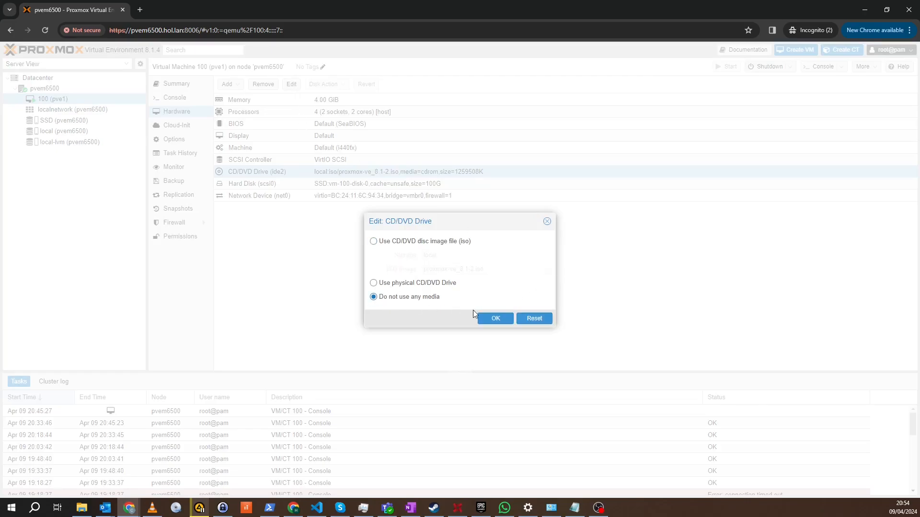
pyautogui.click(495, 319)
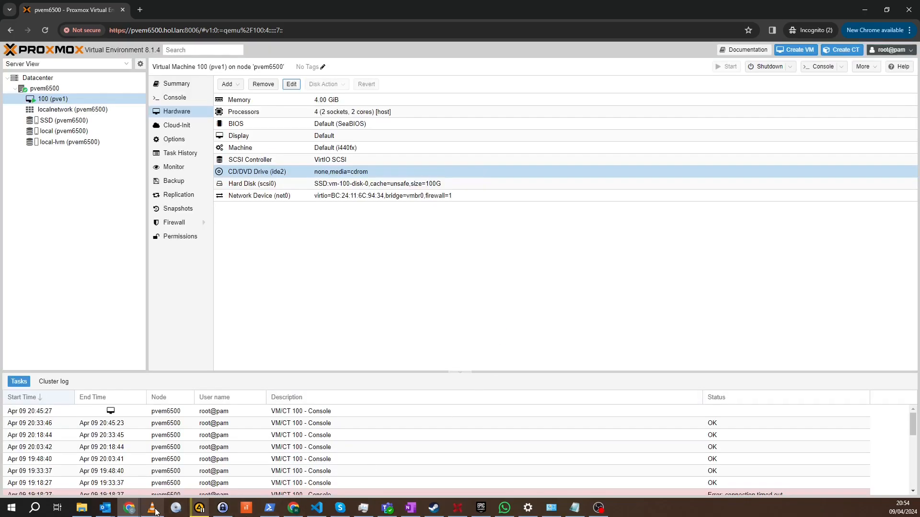
# Step: Return to the pve1 VM's noVNC console and reboot from the finished installer
pyautogui.moveTo(129, 508)
pyautogui.click(259, 467)
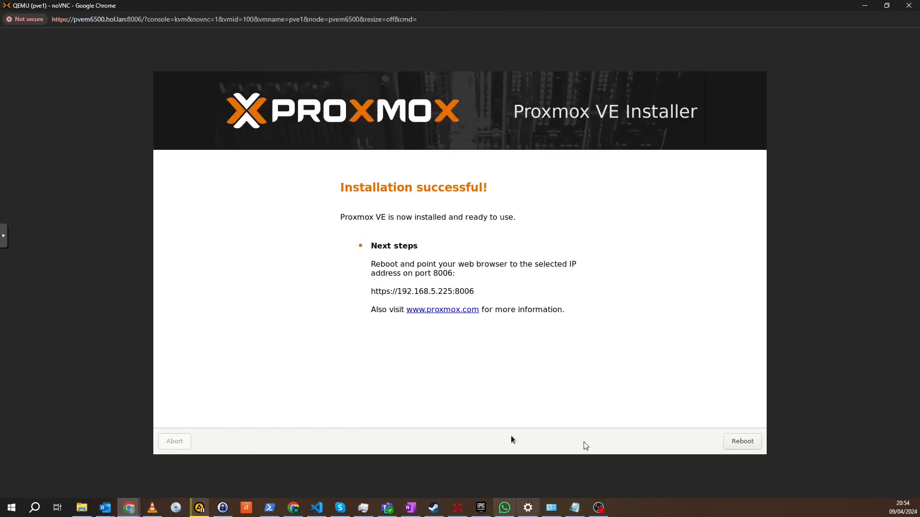
pyautogui.click(750, 442)
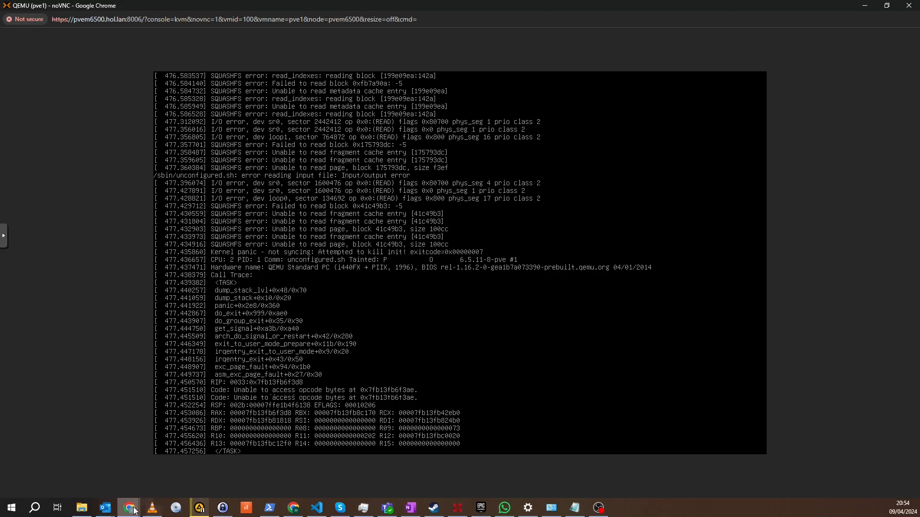
# Step: Switch to the pvem6500 Proxmox web interface and try to reboot VM 100, confirming the request
pyautogui.moveTo(137, 512)
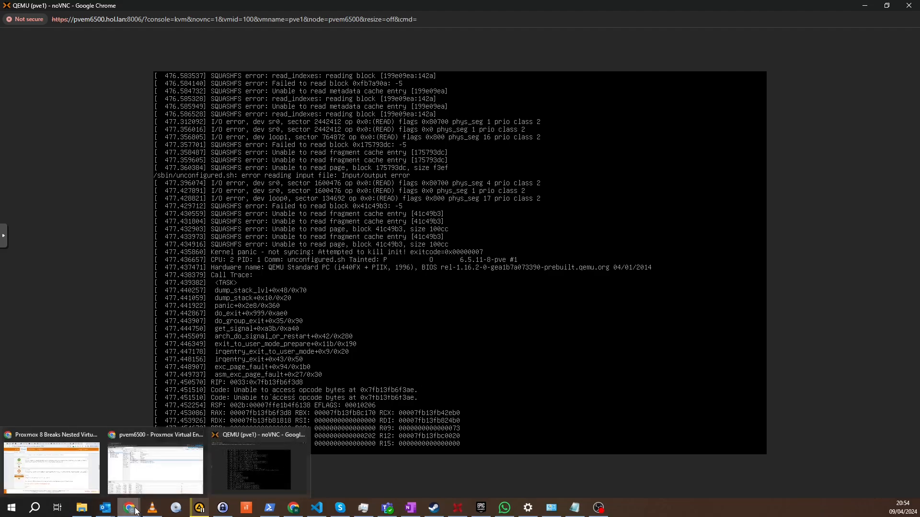
pyautogui.click(153, 484)
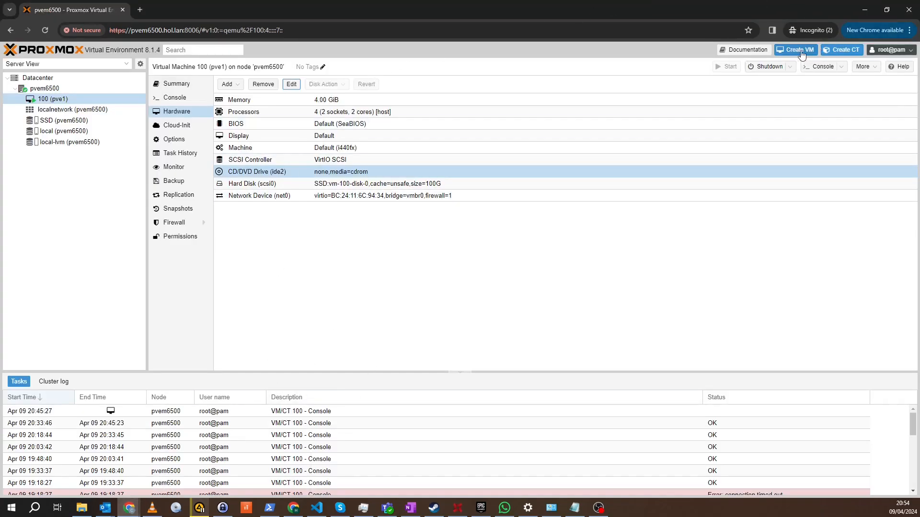
pyautogui.click(791, 67)
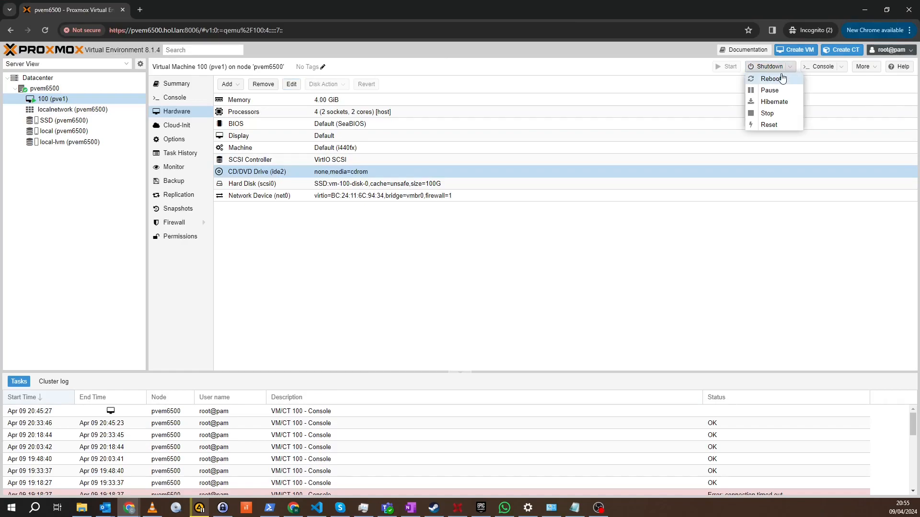
pyautogui.click(771, 79)
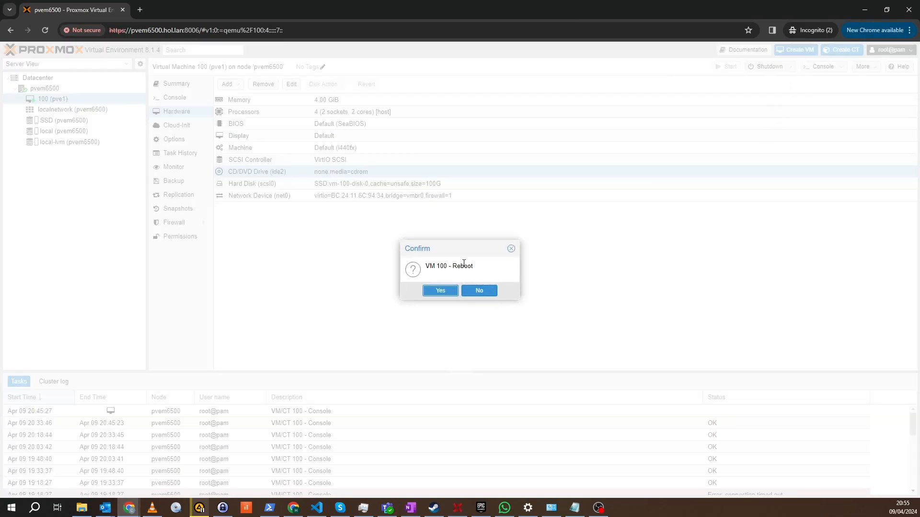
pyautogui.click(443, 290)
# Step: Check the pve1 VM's noVNC console for the reboot's progress, reopen it for a fresh look, and close it
pyautogui.moveTo(129, 507)
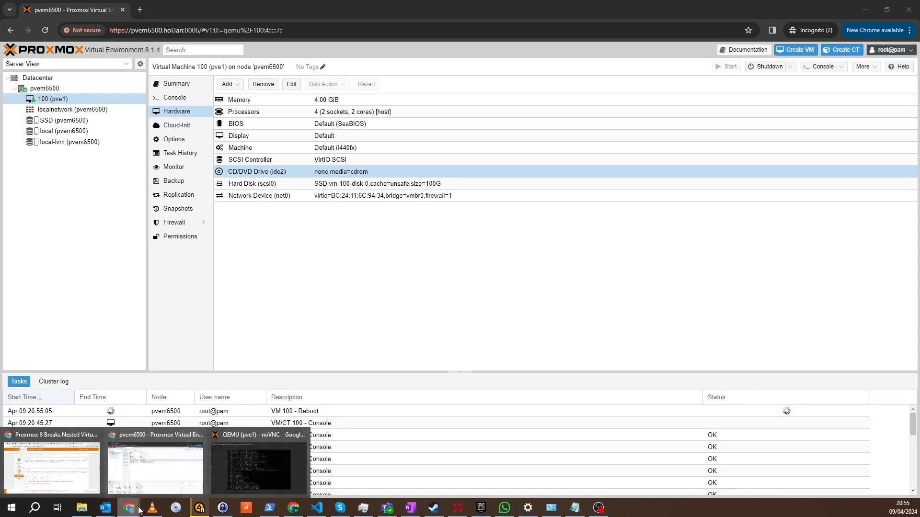
pyautogui.click(231, 480)
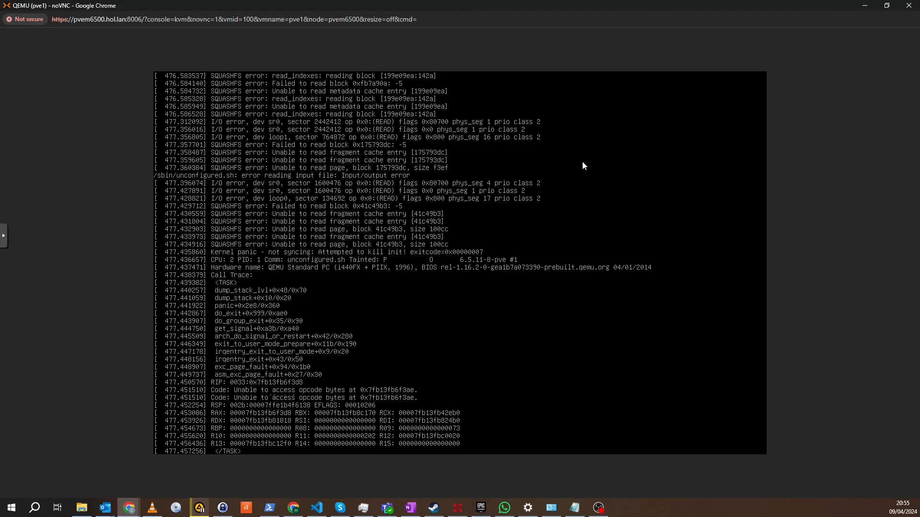
pyautogui.click(909, 5)
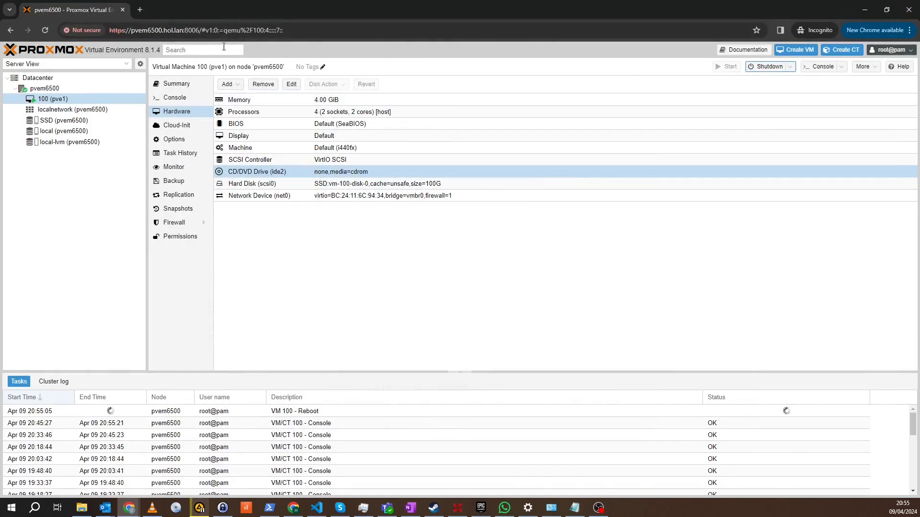
pyautogui.click(820, 67)
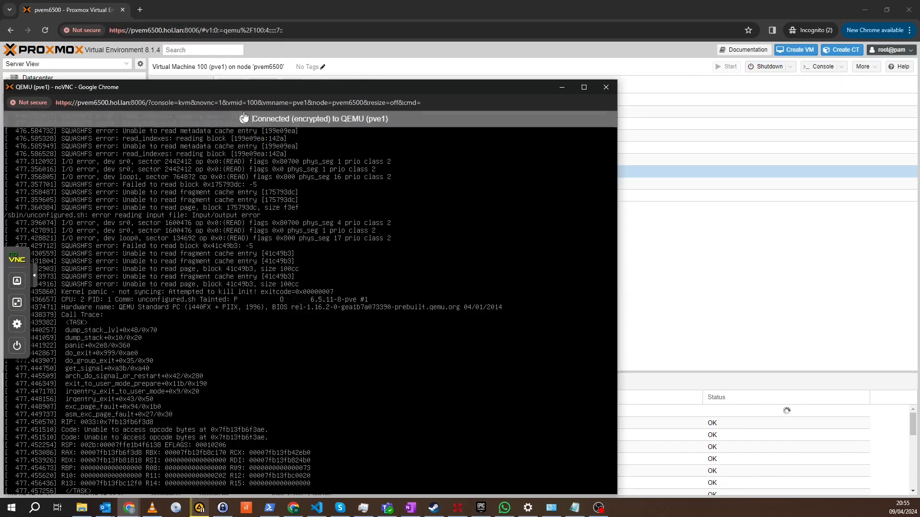
pyautogui.moveTo(249, 91); pyautogui.dragTo(516, 41)
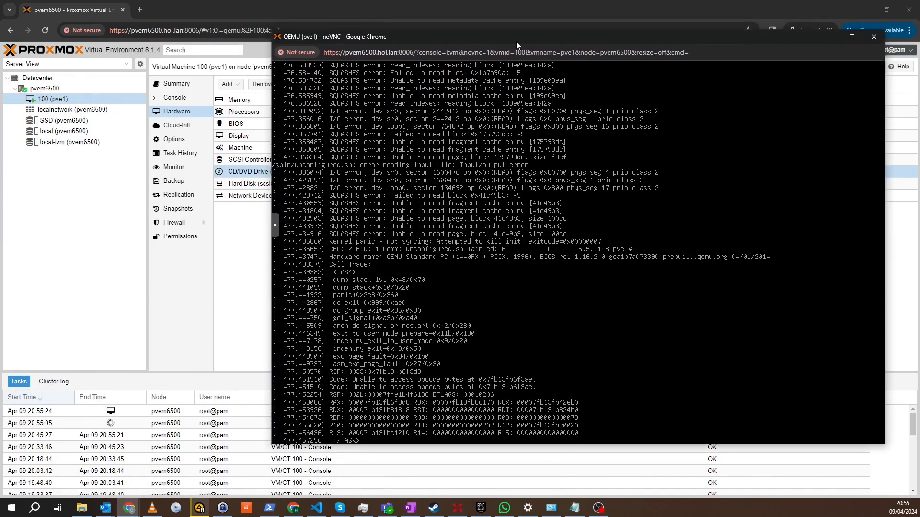
pyautogui.click(875, 36)
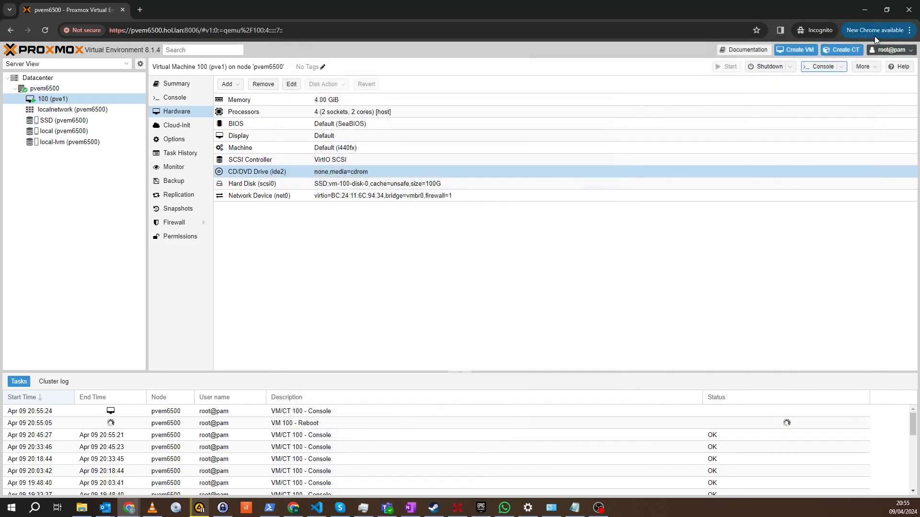
# Step: Try to stop VM 100 immediately while the reboot task is pending, and check the task list
pyautogui.click(790, 66)
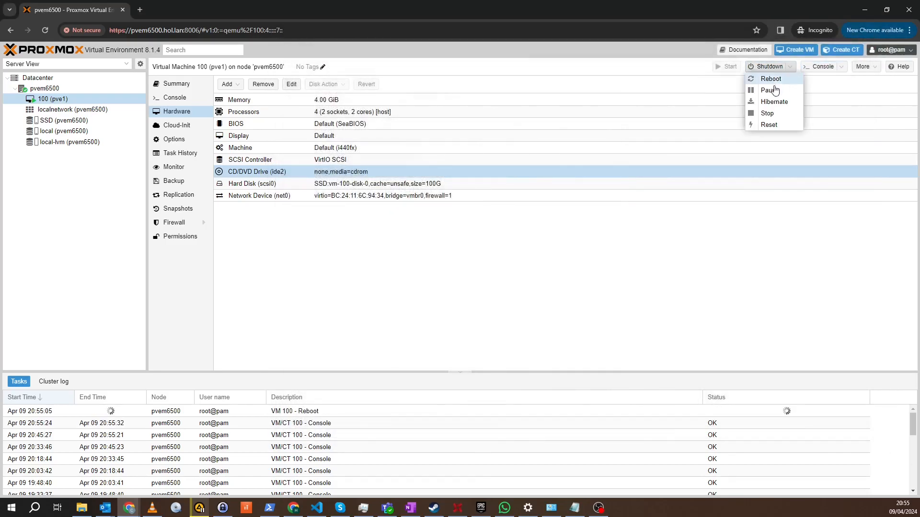
pyautogui.click(767, 114)
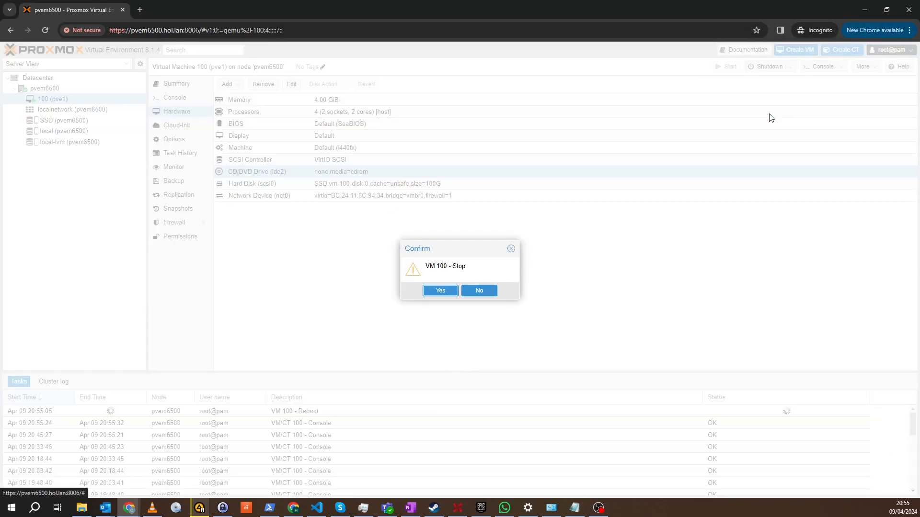
pyautogui.click(449, 292)
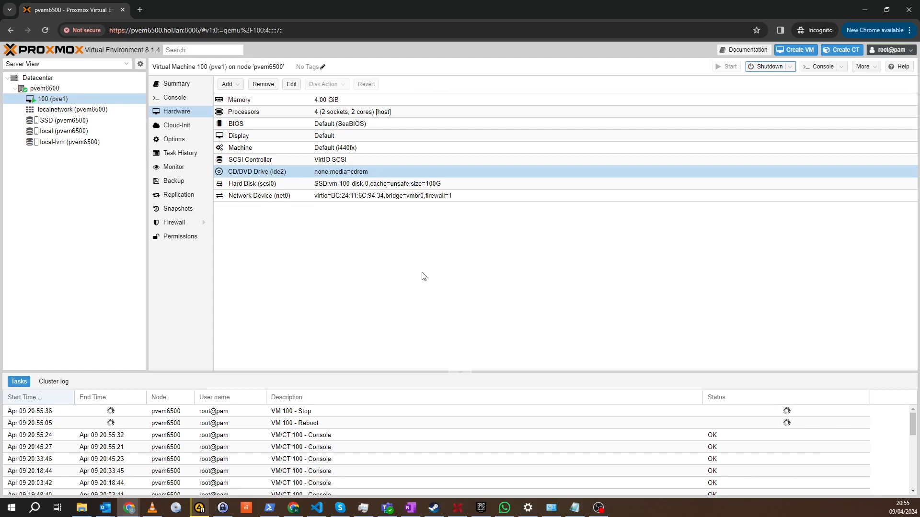
pyautogui.click(298, 427)
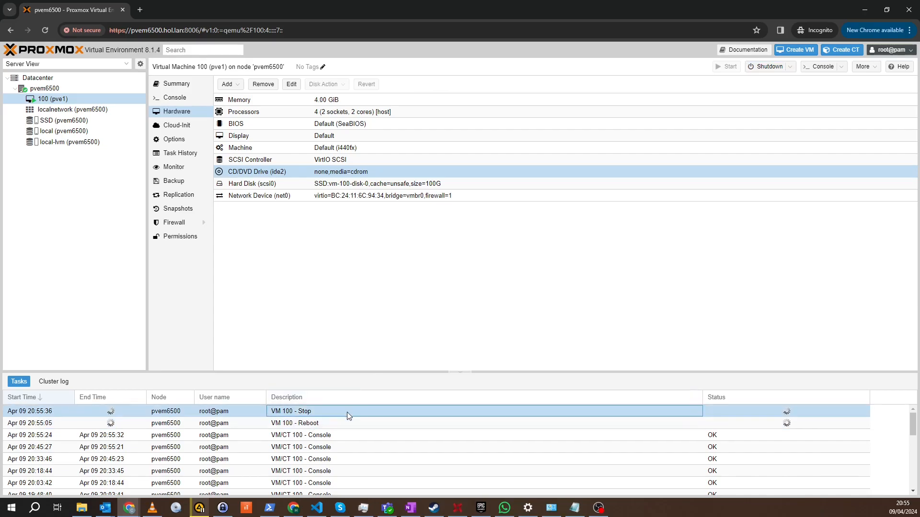
pyautogui.click(372, 411)
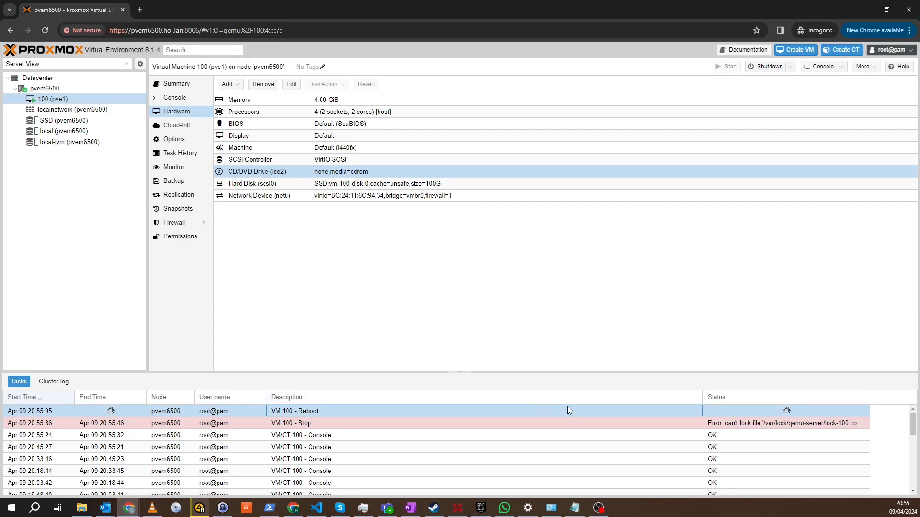
# Step: Stop VM 100 immediately and start it again
pyautogui.click(790, 67)
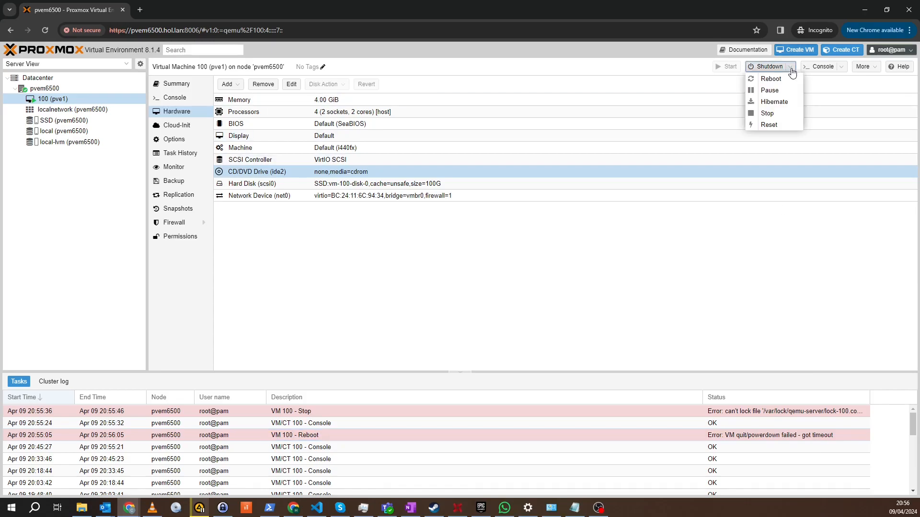
pyautogui.click(773, 115)
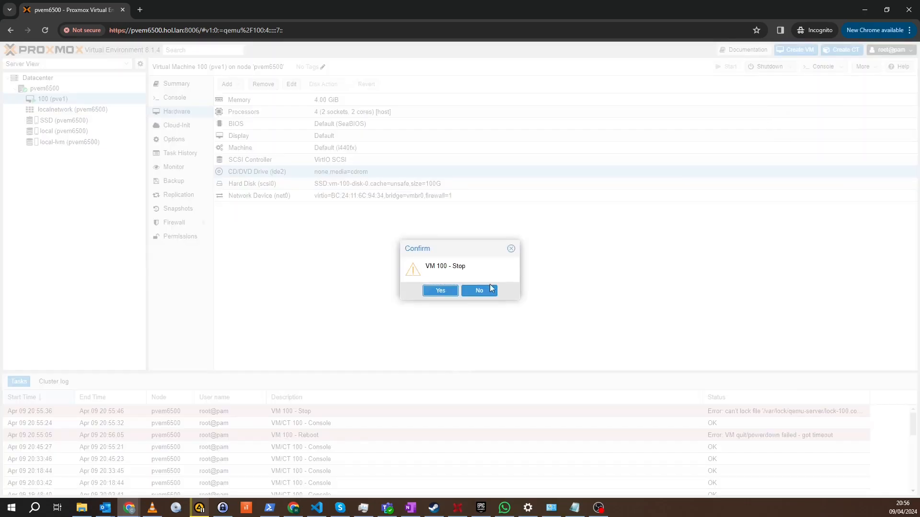
pyautogui.click(441, 290)
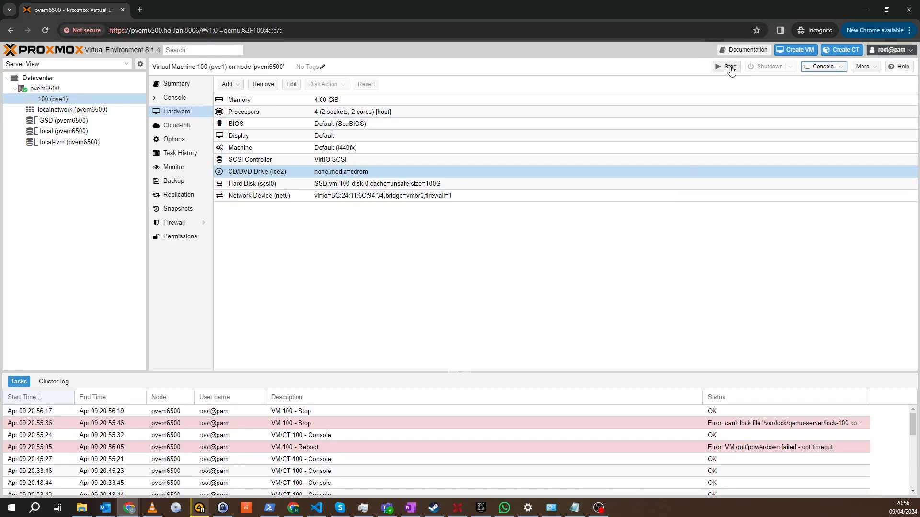
pyautogui.click(730, 68)
# Step: Open VM 100's noVNC console and maximize its window to watch the boot
pyautogui.moveTo(134, 512)
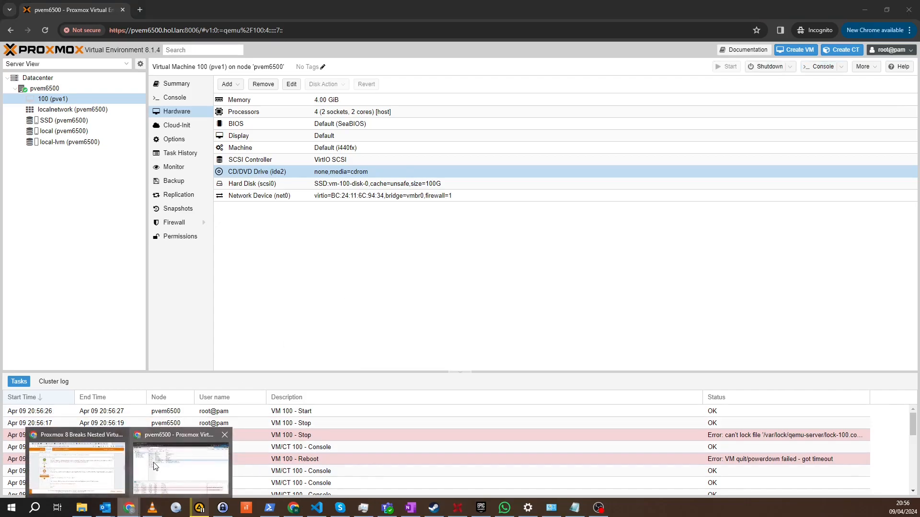
pyautogui.click(567, 260)
pyautogui.click(820, 67)
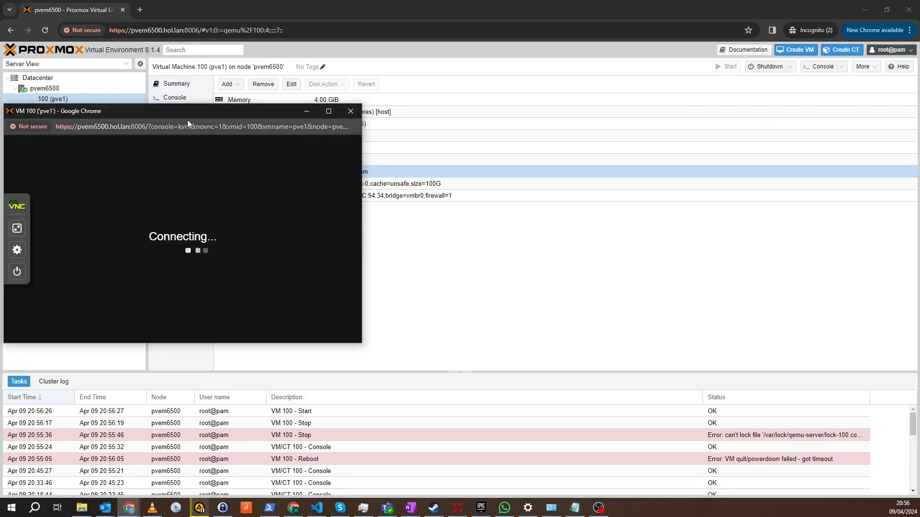
pyautogui.moveTo(189, 108); pyautogui.dragTo(429, 77)
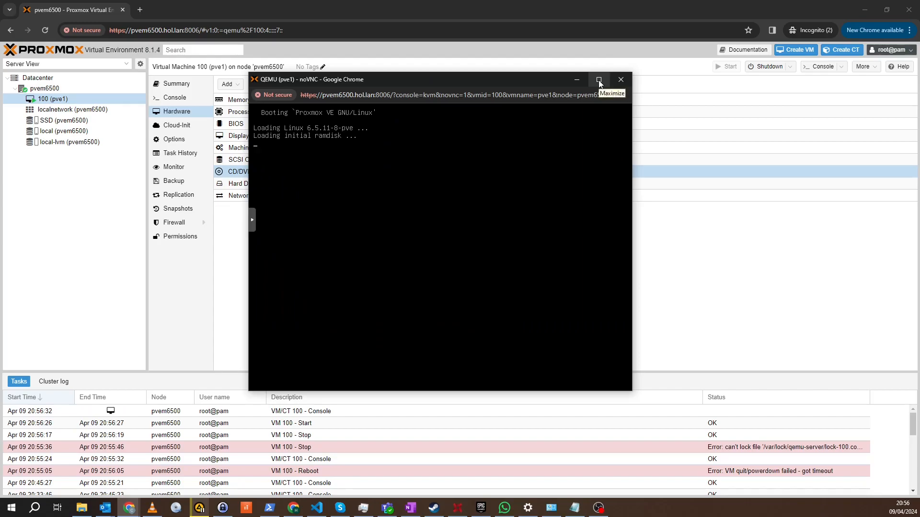
pyautogui.click(599, 79)
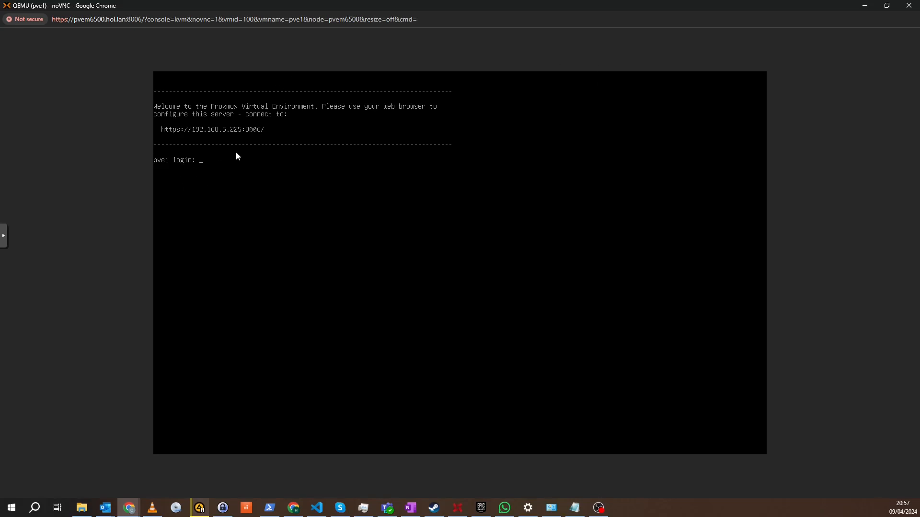
# Step: Log in at the pve1 console prompt as root with the account password
pyautogui.write('root')
pyautogui.press('Return')
pyautogui.press('Return')
# Step: End the root shell session on the pve1 console with the exit command
pyautogui.write('eixt')
pyautogui.press('BackSpace')
pyautogui.press('BackSpace')
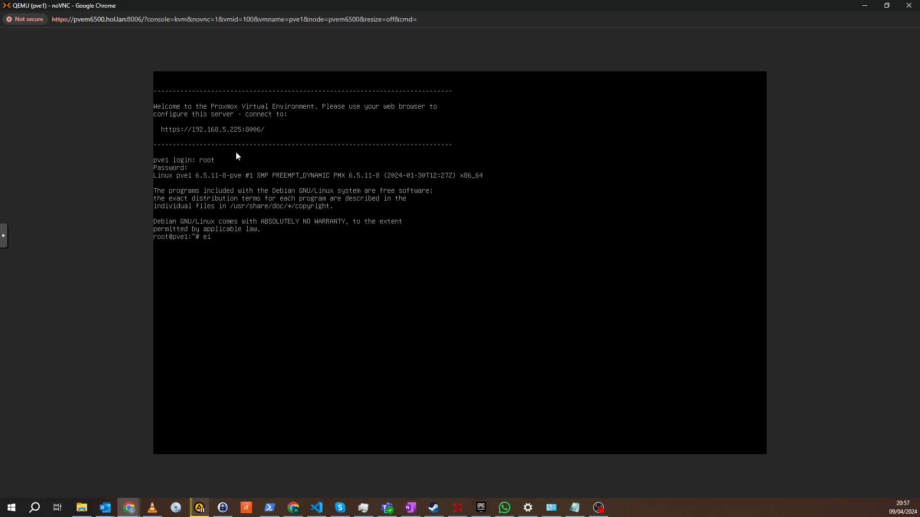
pyautogui.write('xit')
pyautogui.press('Return')
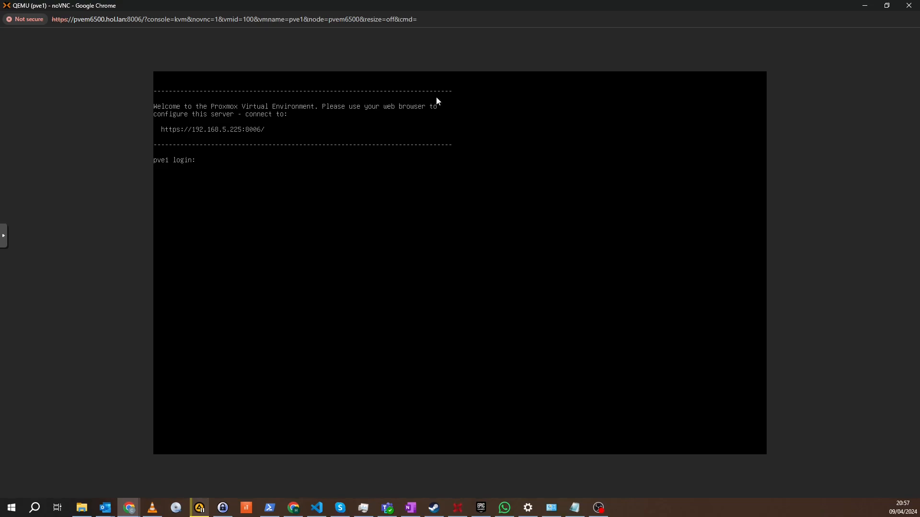
pyautogui.click(886, 6)
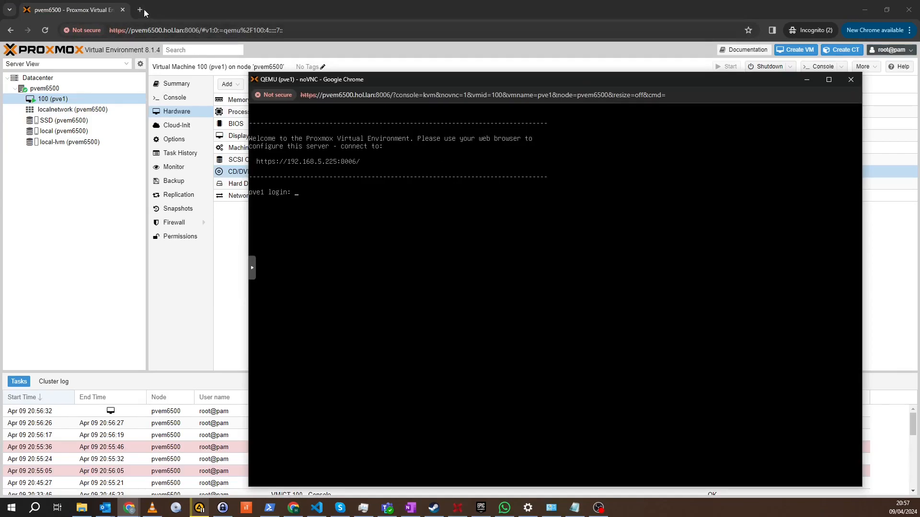
pyautogui.click(139, 9)
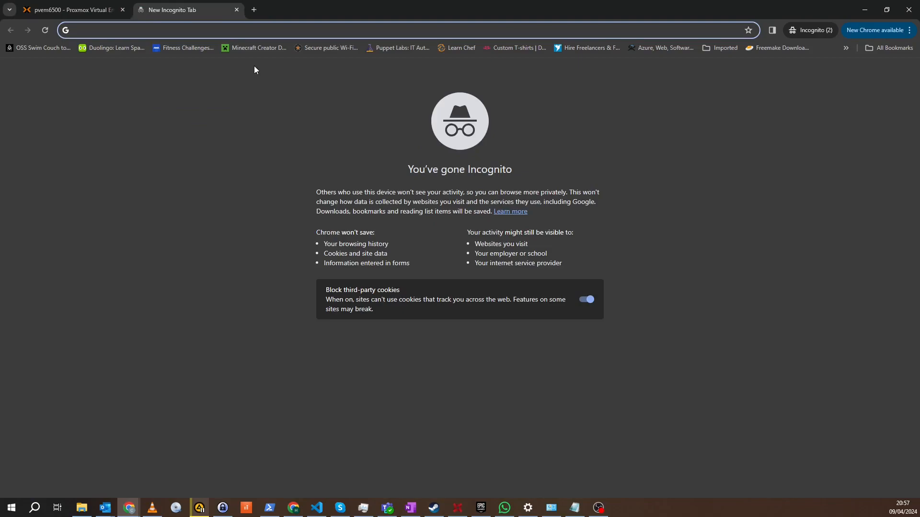
pyautogui.write('http')
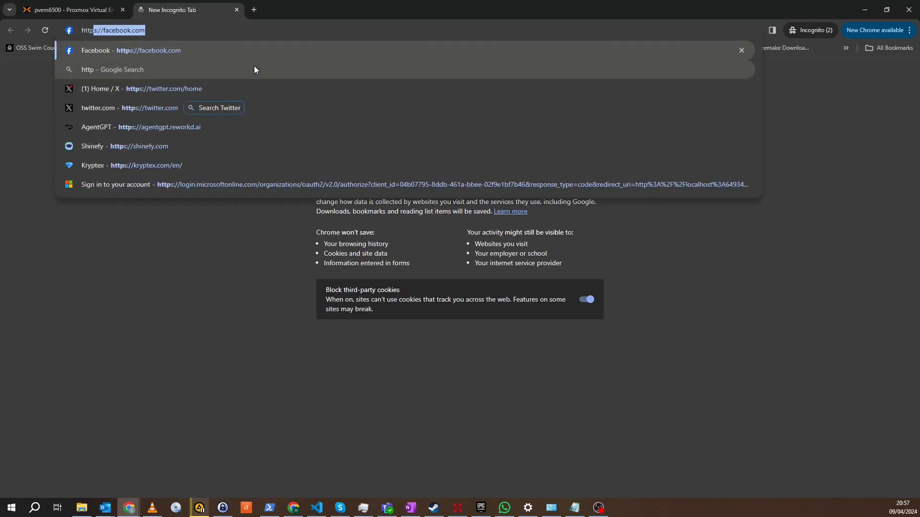
pyautogui.write('s://')
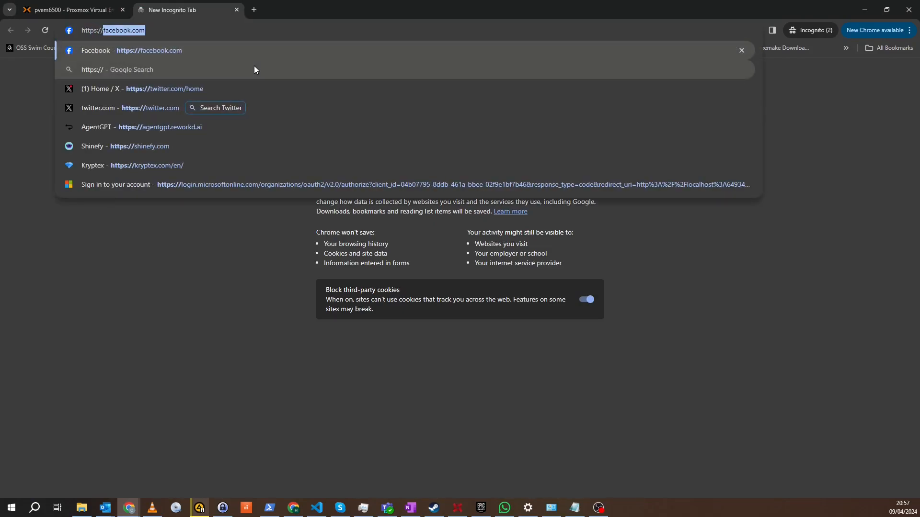
pyautogui.write('192.')
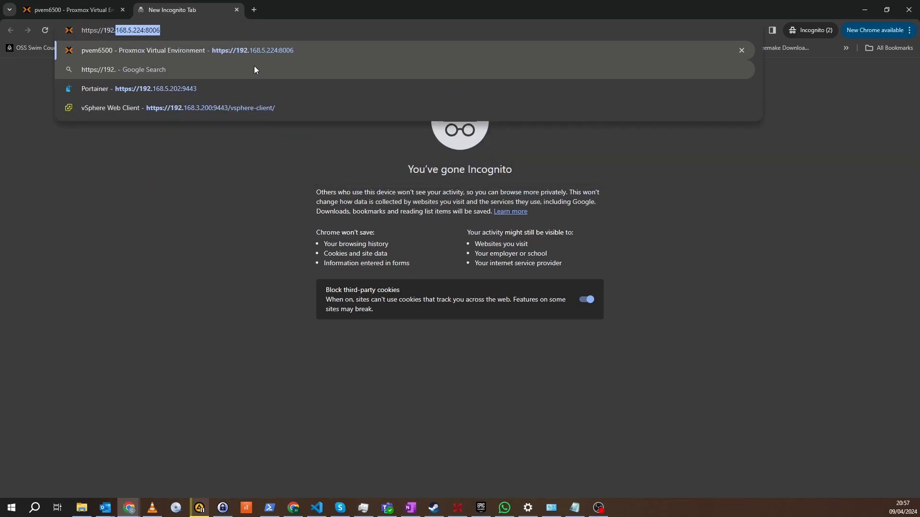
pyautogui.press('Right')
pyautogui.press('Left')
pyautogui.press('Left')
pyautogui.press('Left')
pyautogui.press('Left')
pyautogui.press('Left')
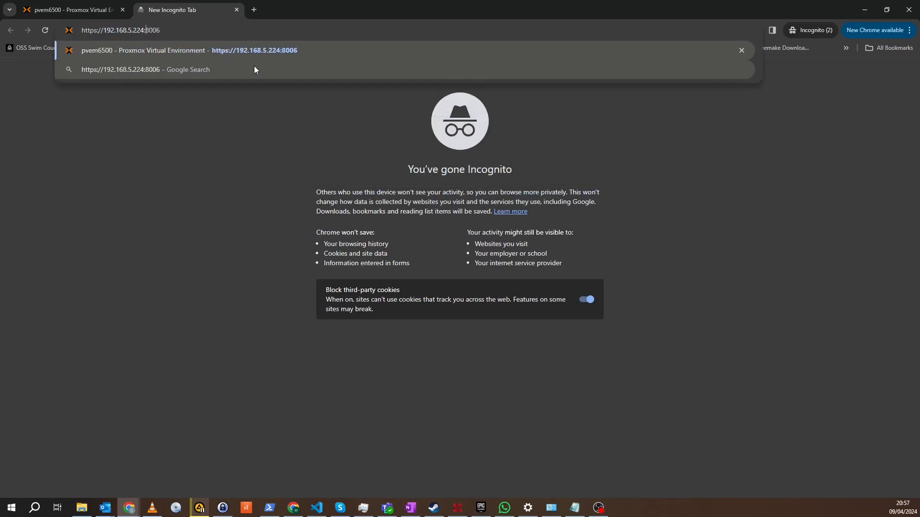
pyautogui.press('BackSpace')
pyautogui.write('5')
pyautogui.press('Return')
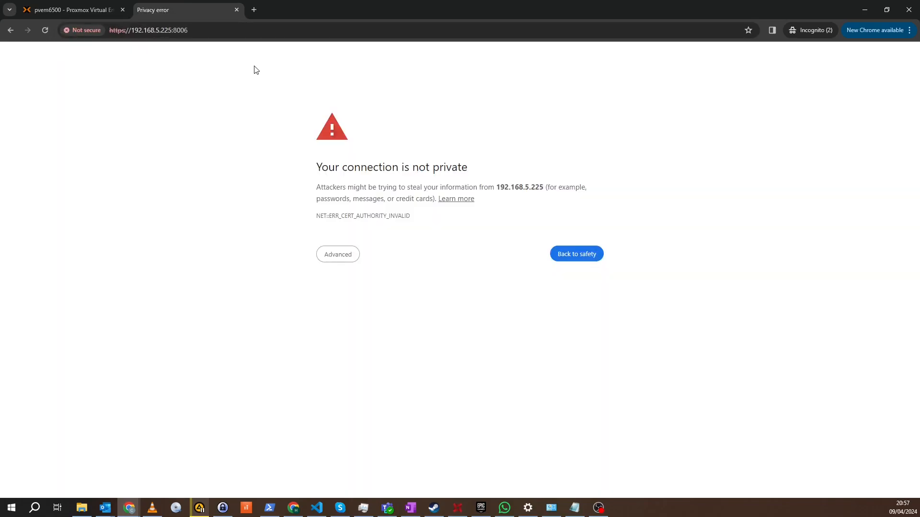
pyautogui.click(331, 254)
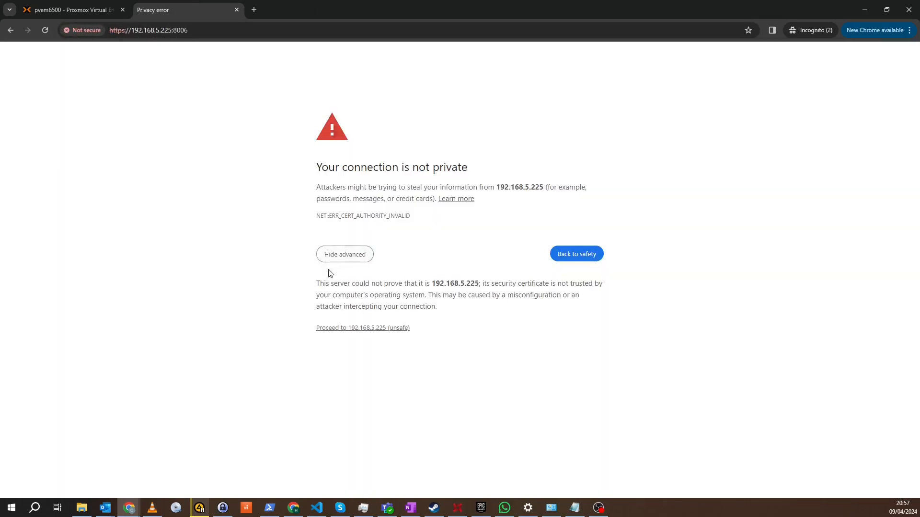
pyautogui.click(378, 330)
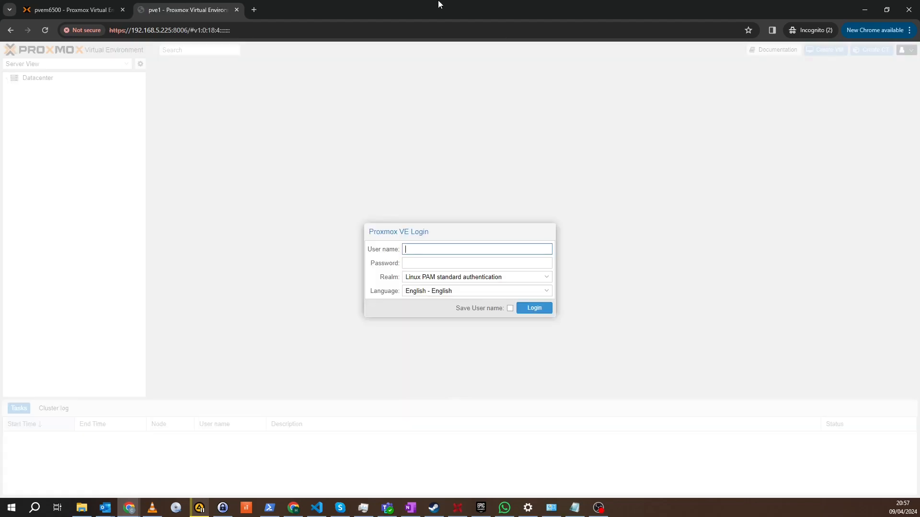
# Step: Log in to the pve1 web interface as root with the account password and dismiss the subscription notice
pyautogui.write('root')
pyautogui.press('Tab')
pyautogui.write('•••••••')
pyautogui.press('Return')
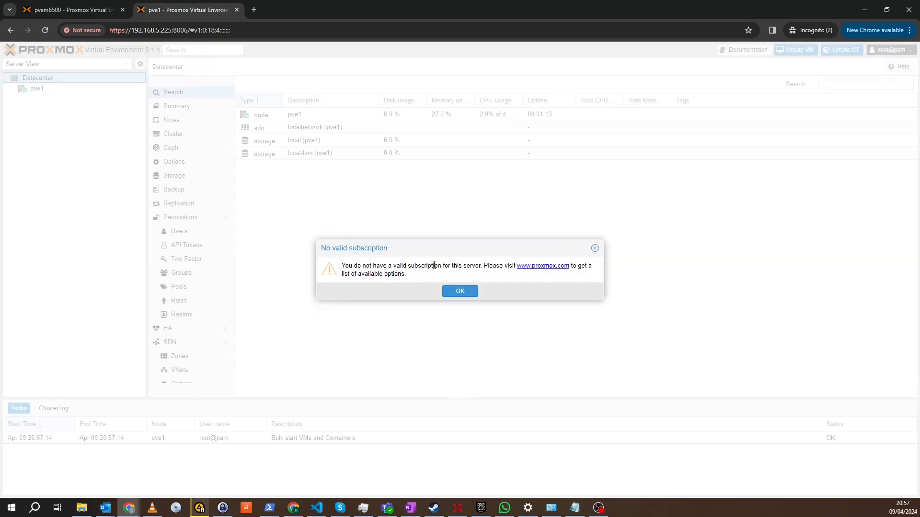
pyautogui.click(464, 292)
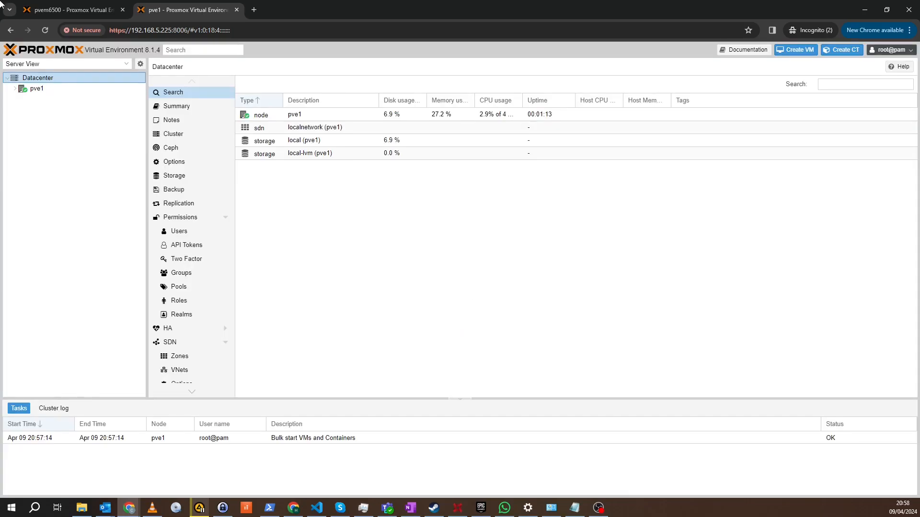
# Step: Examine the nested pve1 server's web interface beside its host pvem6500, viewing the pve1 node's resources and its localnetwork zone
pyautogui.click(67, 10)
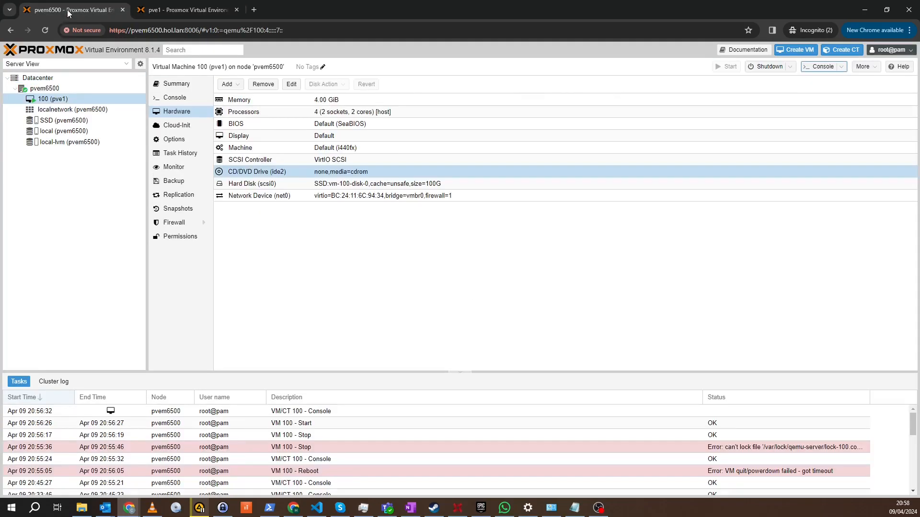
pyautogui.click(191, 12)
pyautogui.click(15, 90)
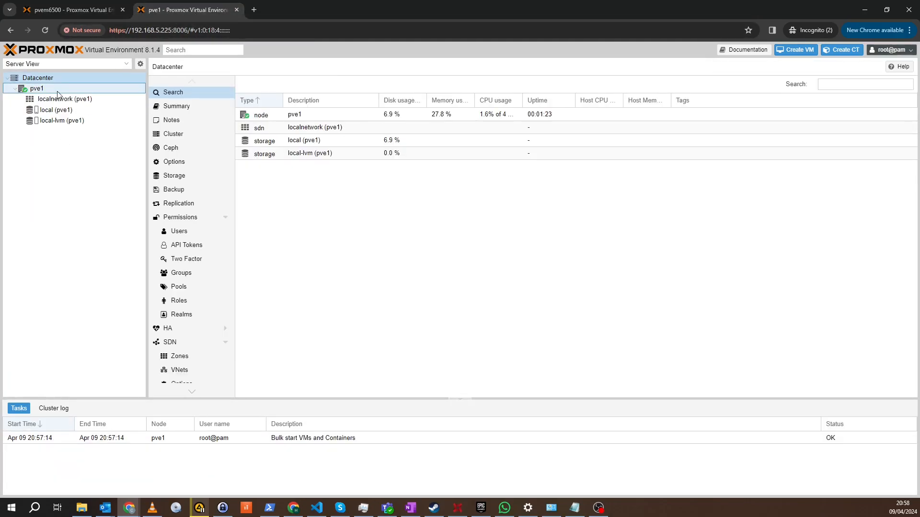
pyautogui.click(34, 89)
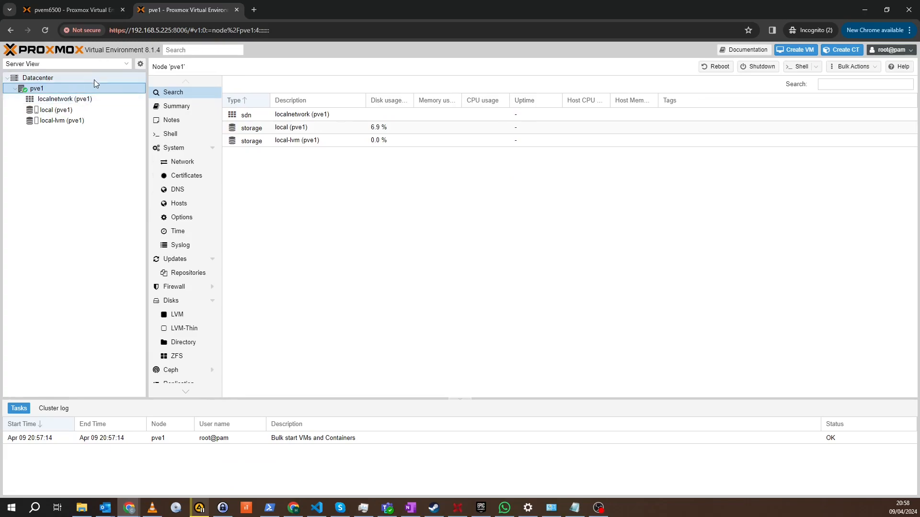
pyautogui.click(62, 99)
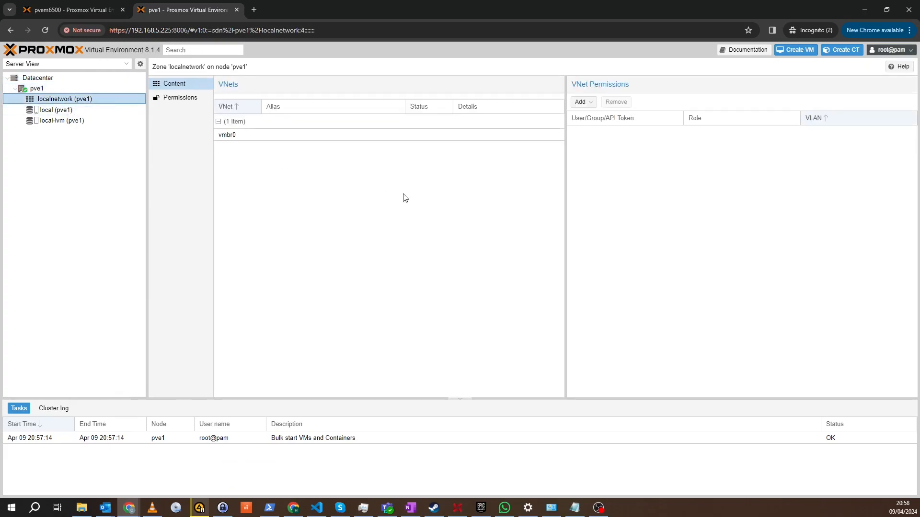
pyautogui.click(38, 90)
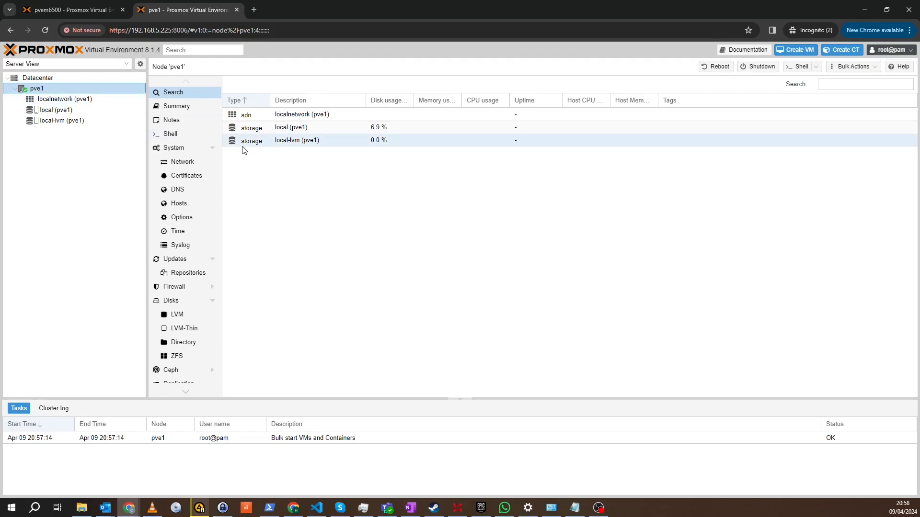
pyautogui.click(74, 99)
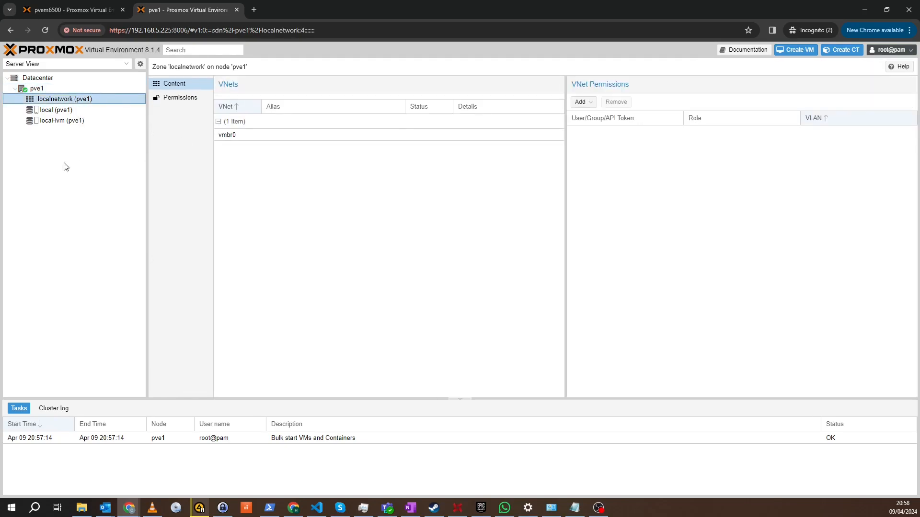
pyautogui.click(72, 88)
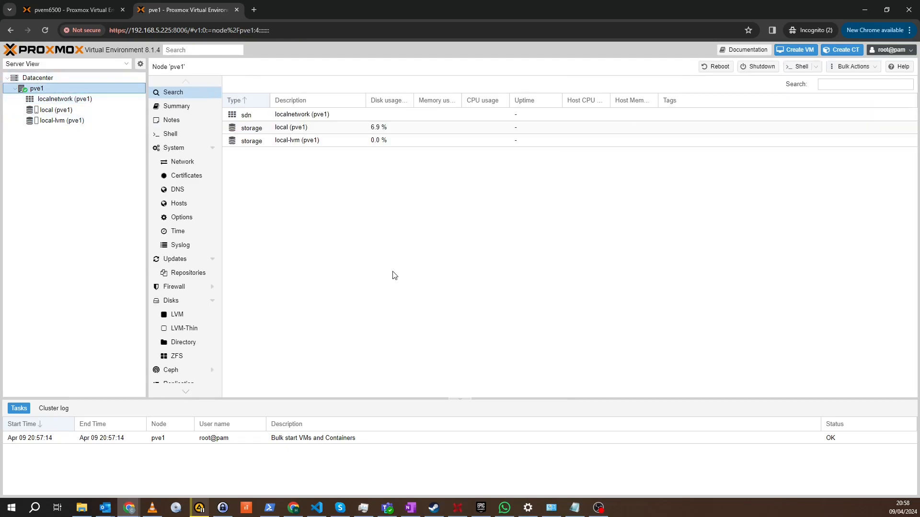